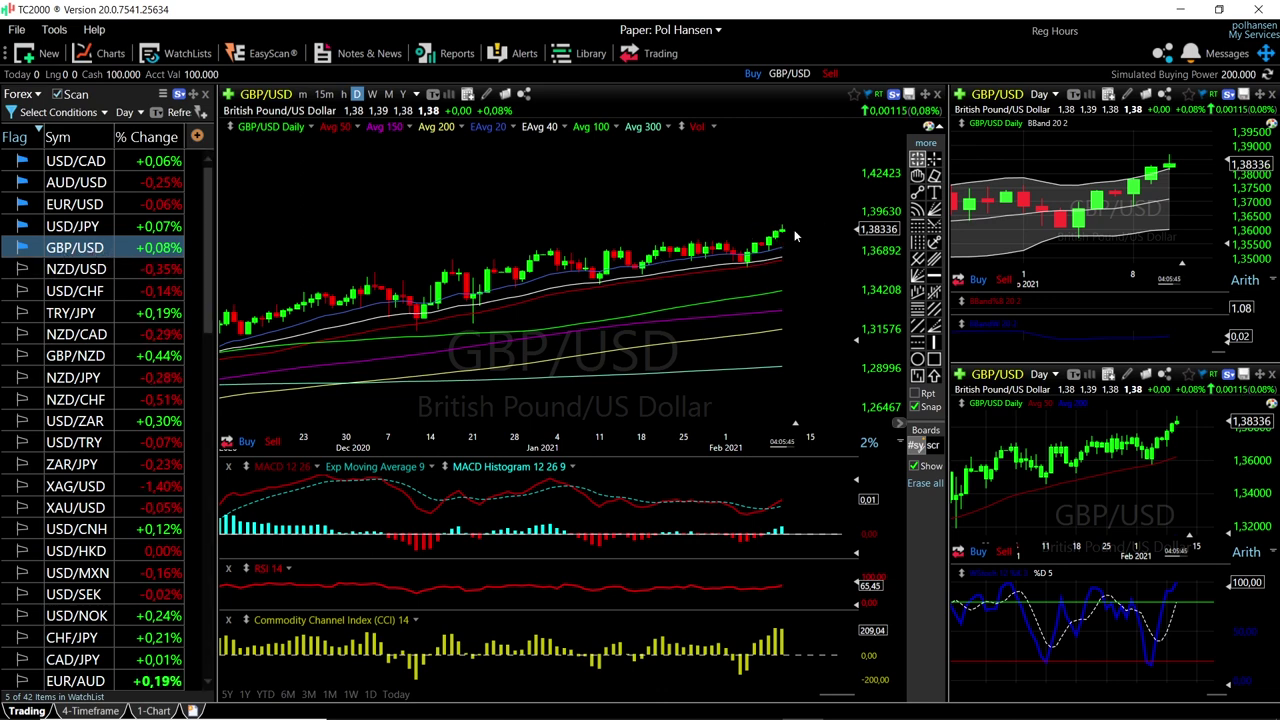
Step: Zoom the GBP/USD daily chart to mid-January–early February 2021 and measure the change from the latest candle
{"action": "scroll", "coordinate": [785, 226], "scroll_direction": "up", "scroll_amount": 2}
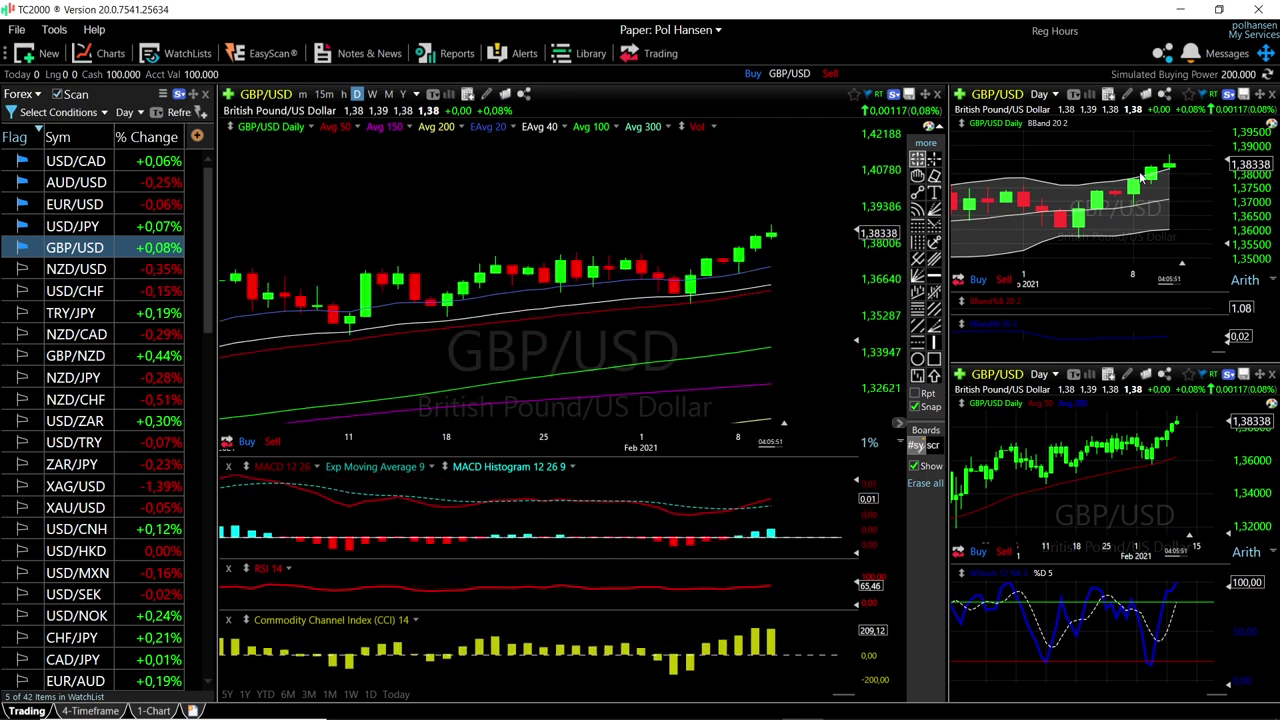
{"action": "scroll", "coordinate": [1180, 180], "scroll_direction": "down", "scroll_amount": 3}
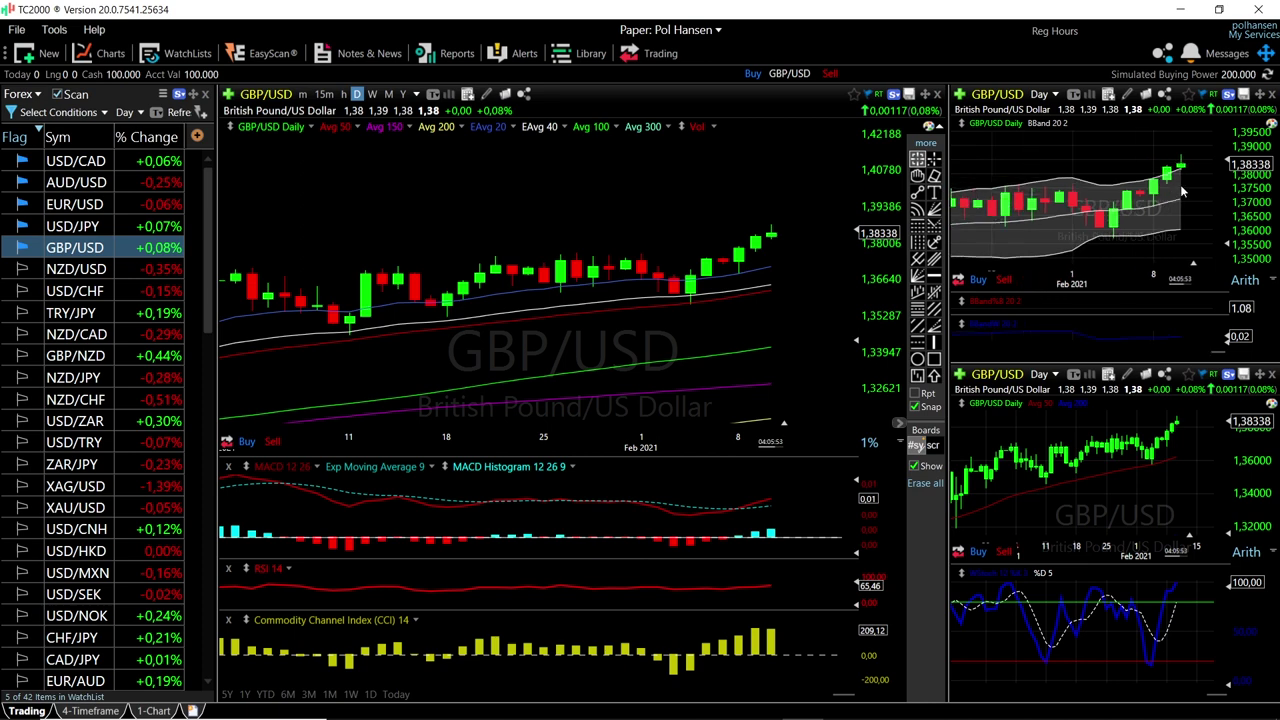
{"action": "scroll", "coordinate": [1193, 163], "scroll_direction": "up", "scroll_amount": 3}
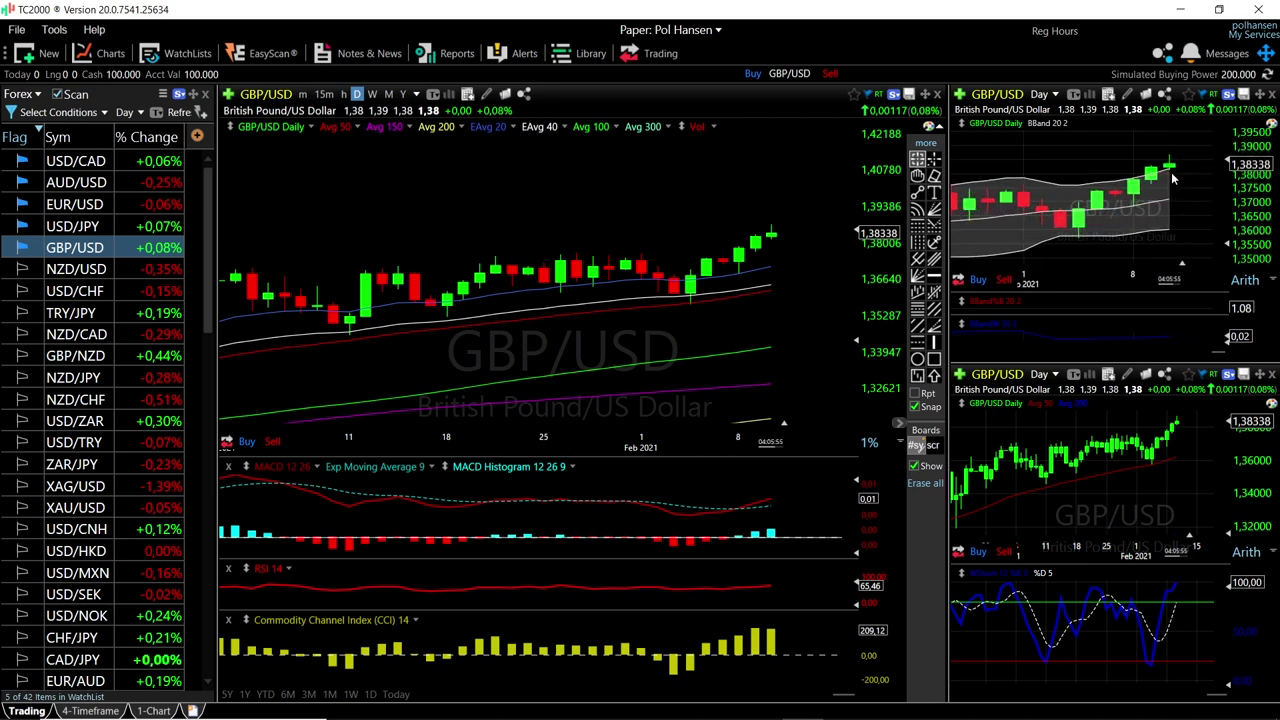
{"action": "left_click_drag", "start_coordinate": [1172, 168], "coordinate": [1188, 196]}
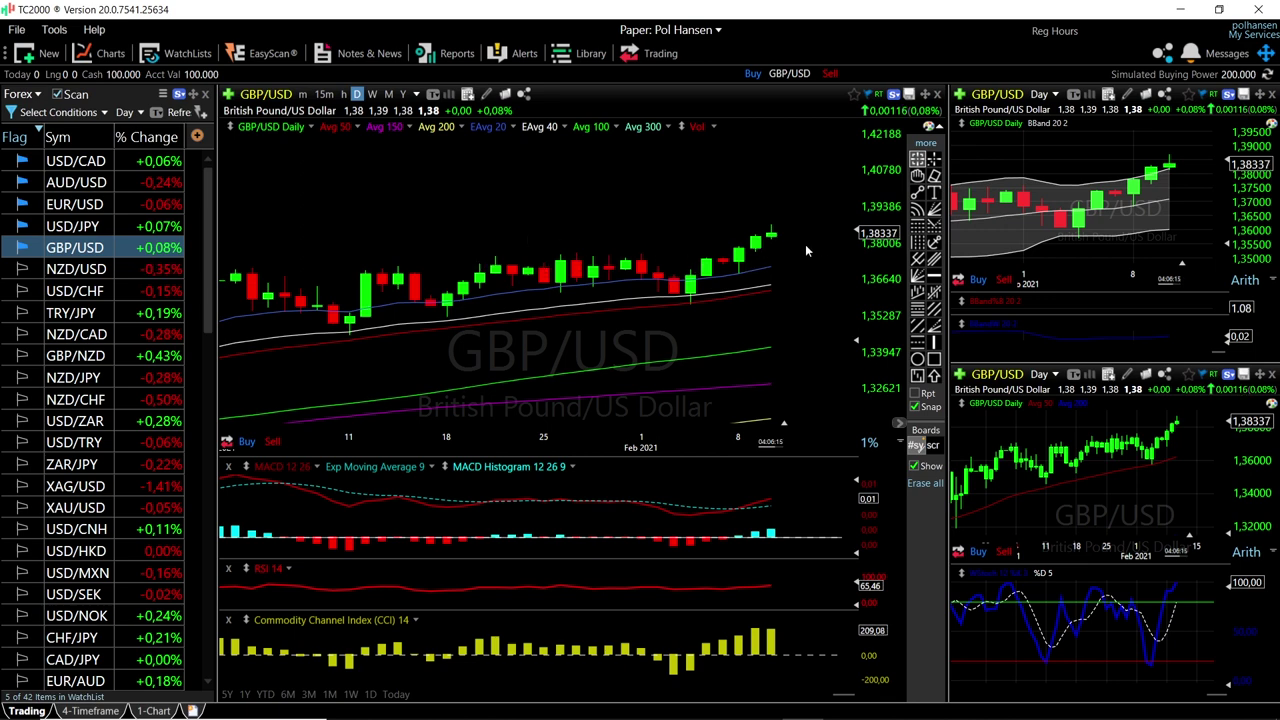
Step: Zoom the GBP/USD chart out to December 2020–February 2021, then load USD/JPY in every pane
{"action": "scroll", "coordinate": [588, 284], "scroll_direction": "down", "scroll_amount": 3}
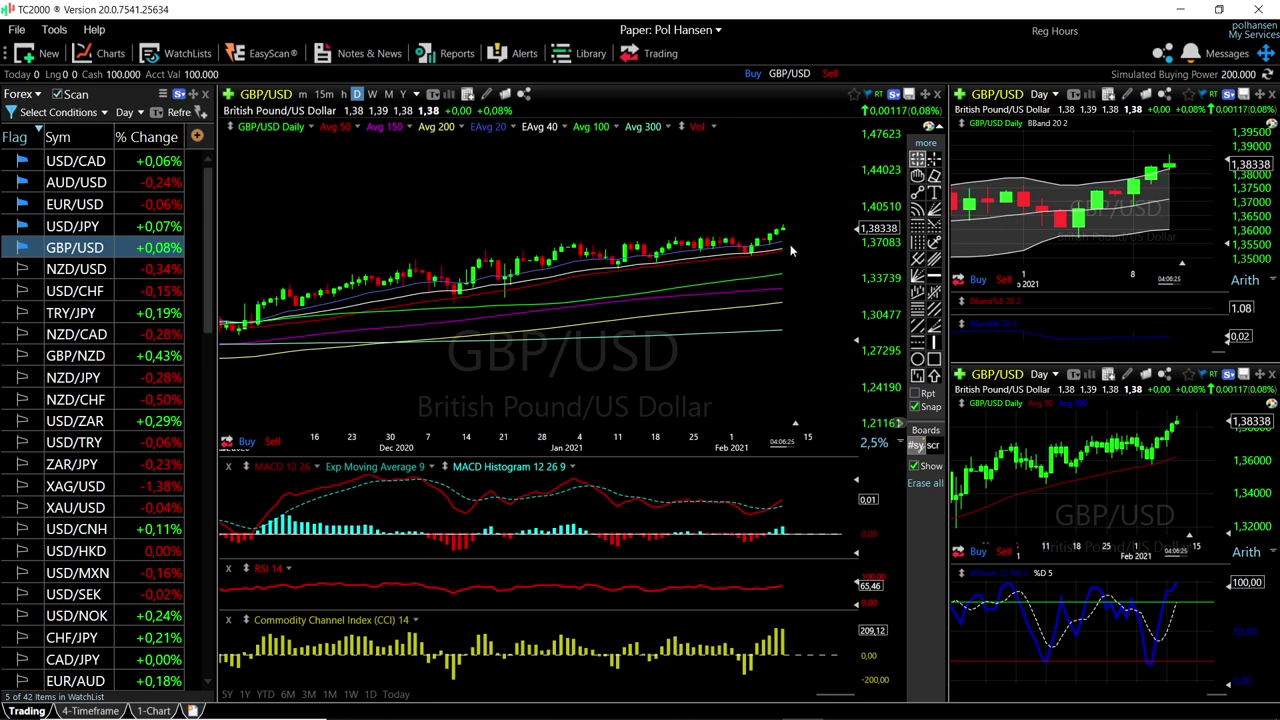
{"action": "scroll", "coordinate": [789, 240], "scroll_direction": "up", "scroll_amount": 5}
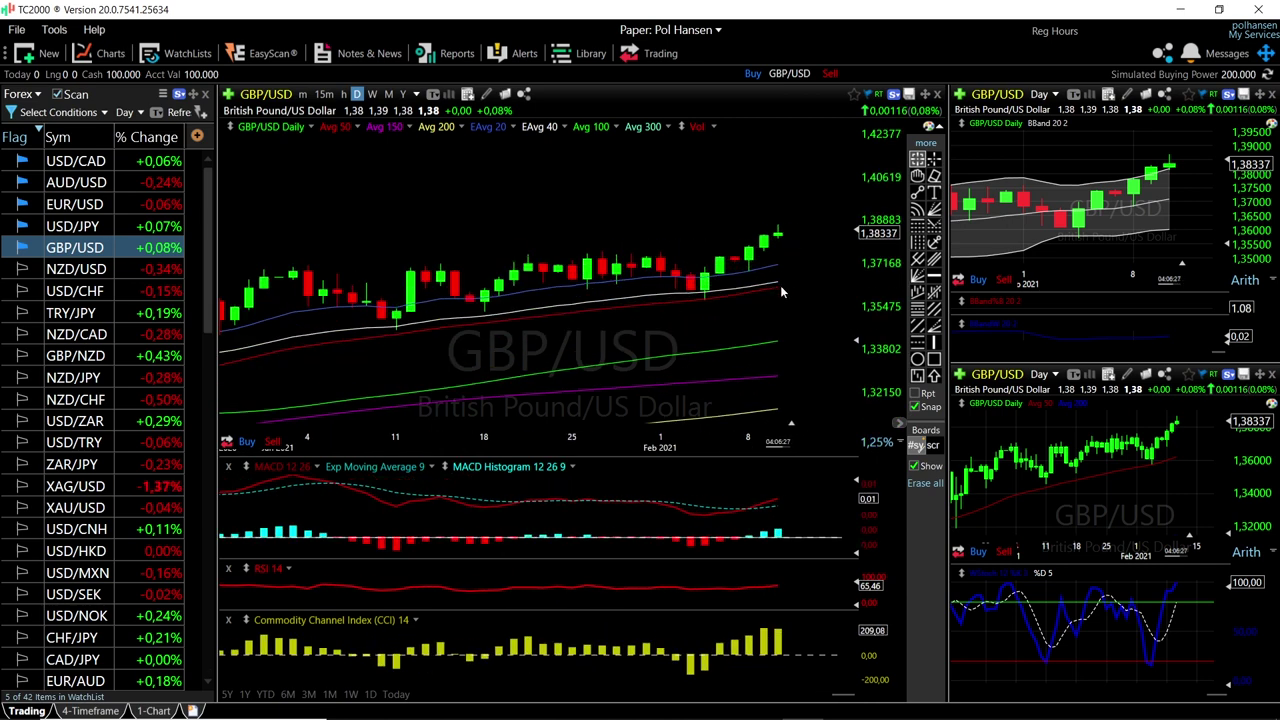
{"action": "scroll", "coordinate": [808, 315], "scroll_direction": "down", "scroll_amount": 2}
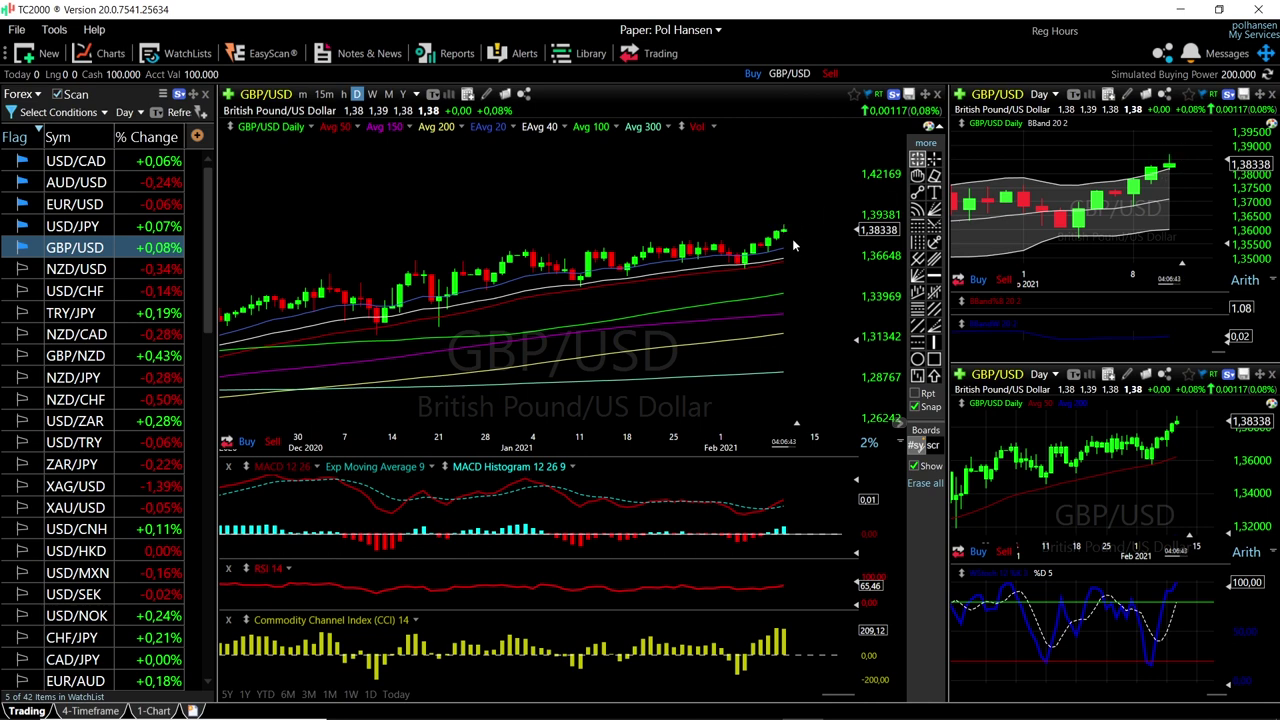
{"action": "mouse_move", "coordinate": [793, 246]}
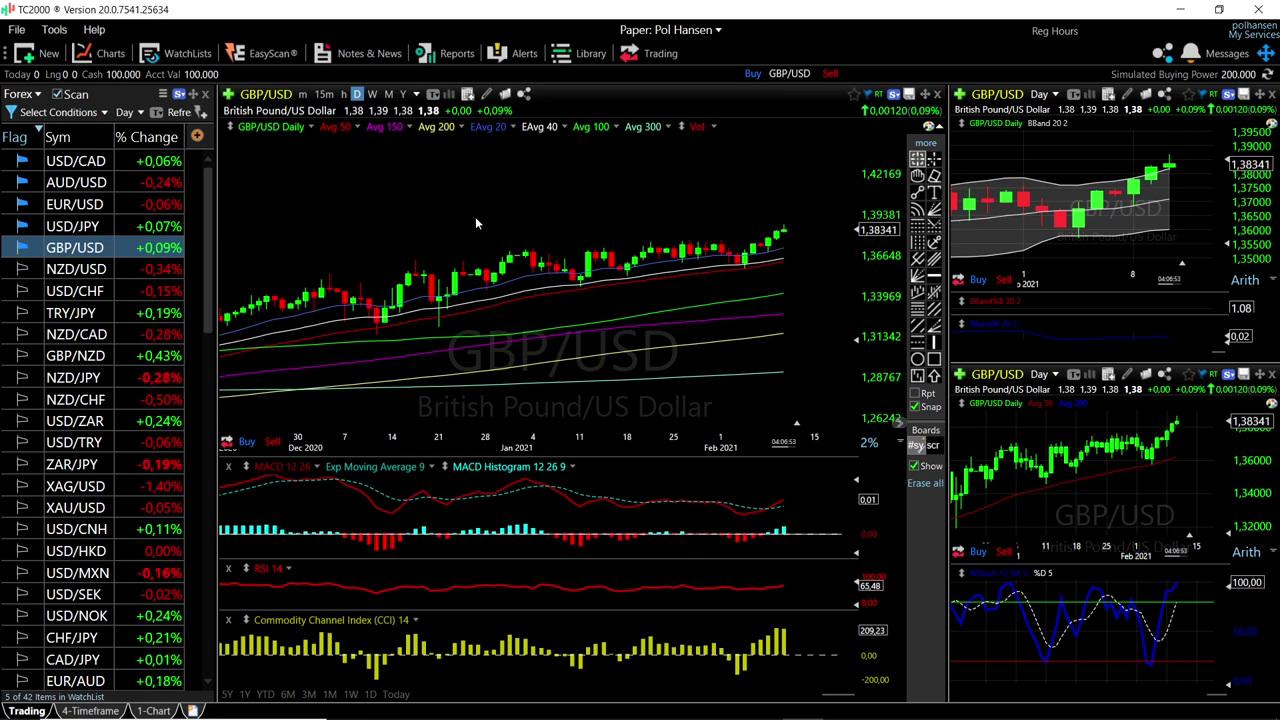
{"action": "left_click", "coordinate": [72, 226]}
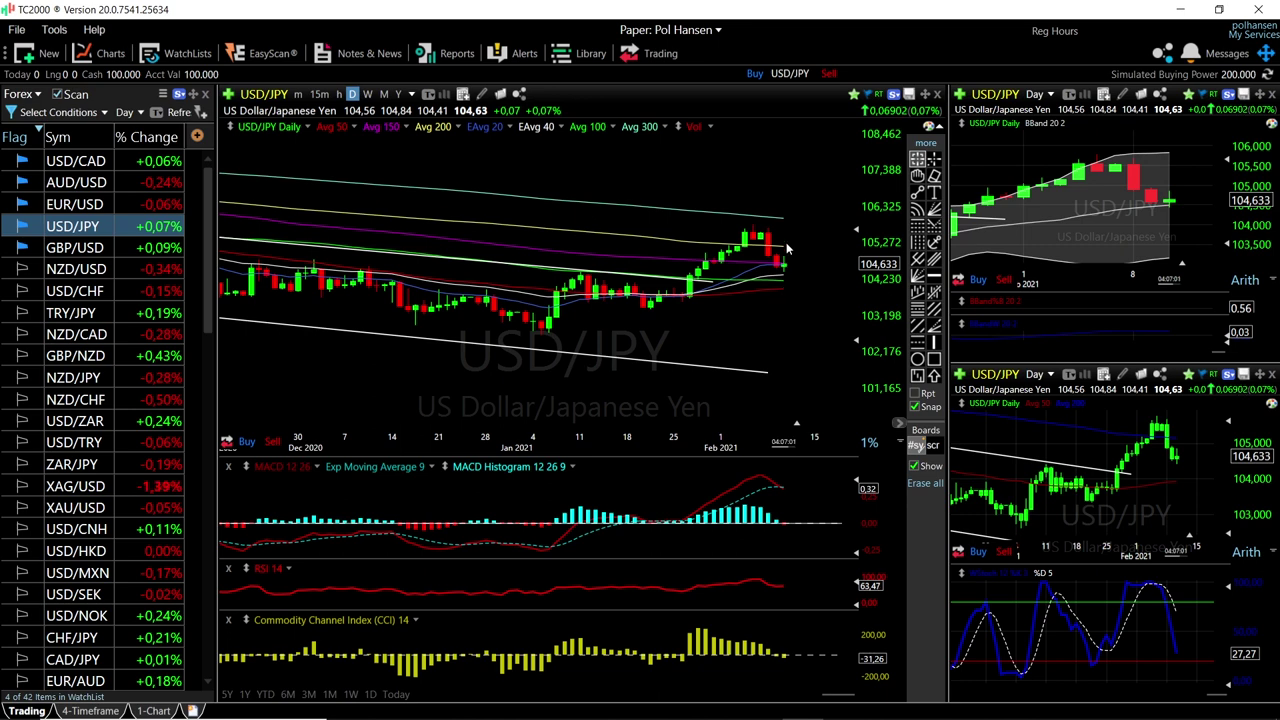
Step: Extend the USD/JPY trend line across the main chart to the recent candles near 104.63
{"action": "scroll", "coordinate": [785, 276], "scroll_direction": "up", "scroll_amount": 5}
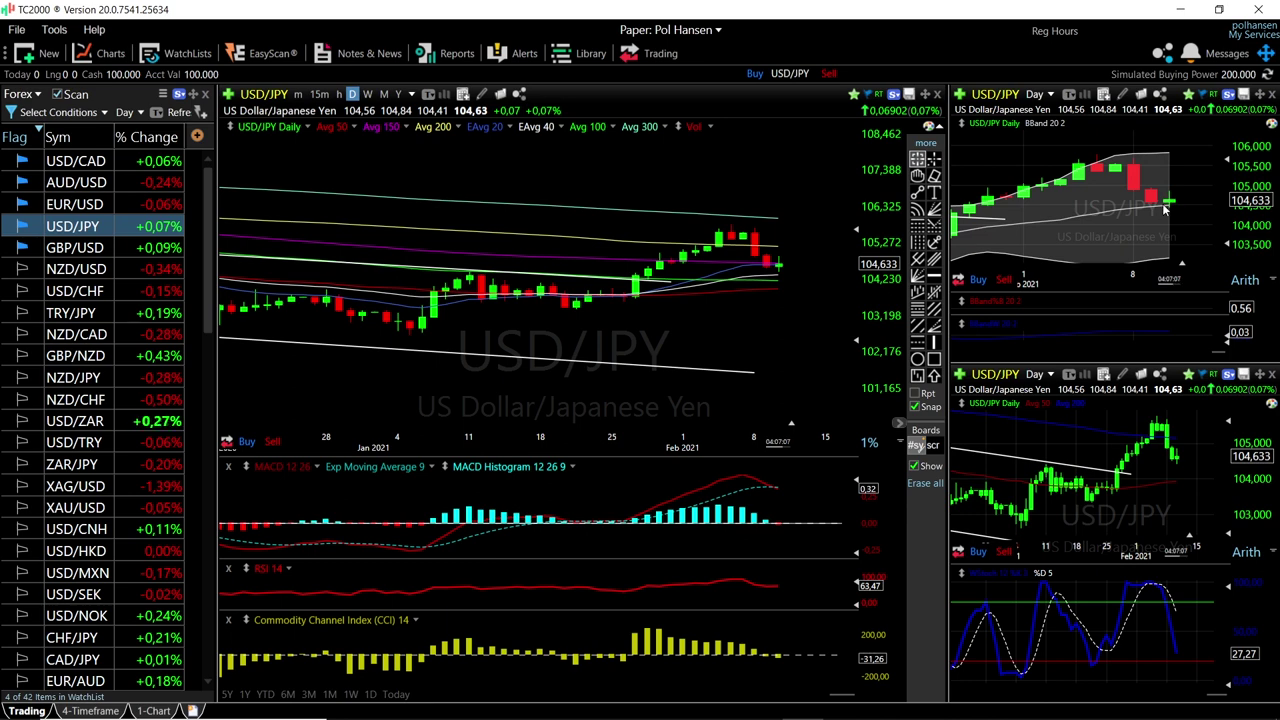
{"action": "scroll", "coordinate": [1118, 225], "scroll_direction": "down", "scroll_amount": 3}
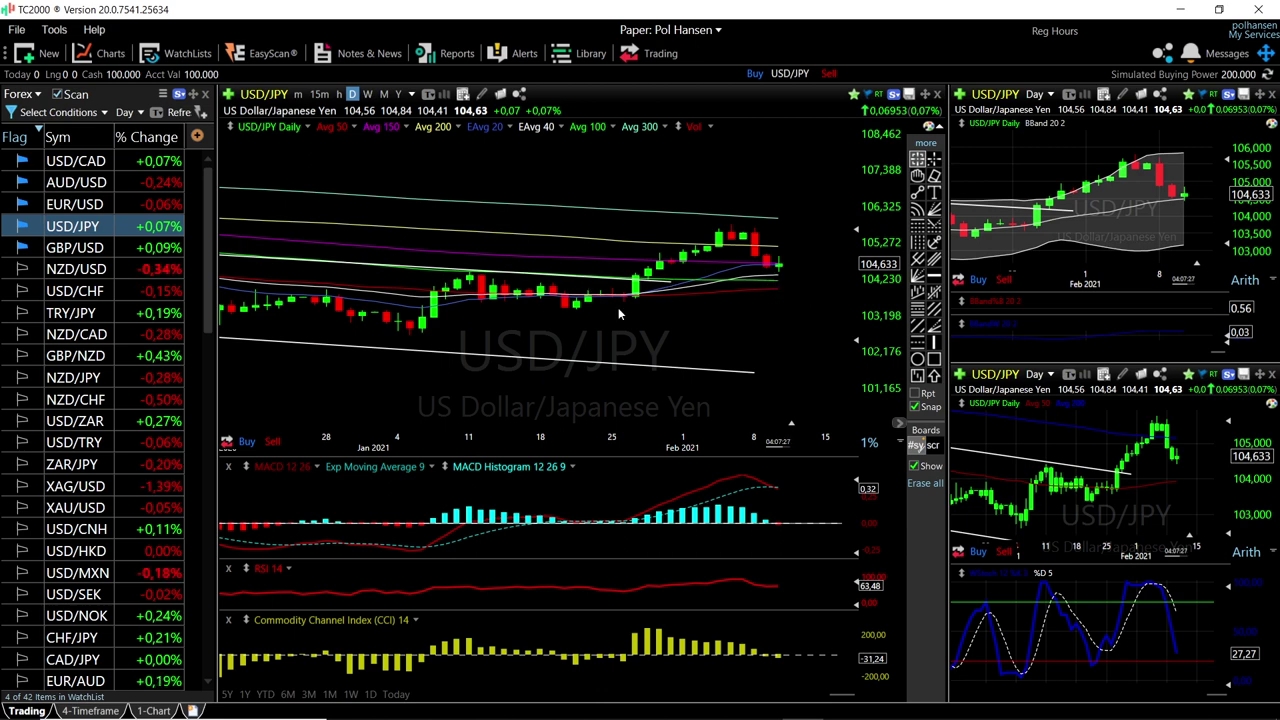
{"action": "scroll", "coordinate": [702, 304], "scroll_direction": "down", "scroll_amount": 2}
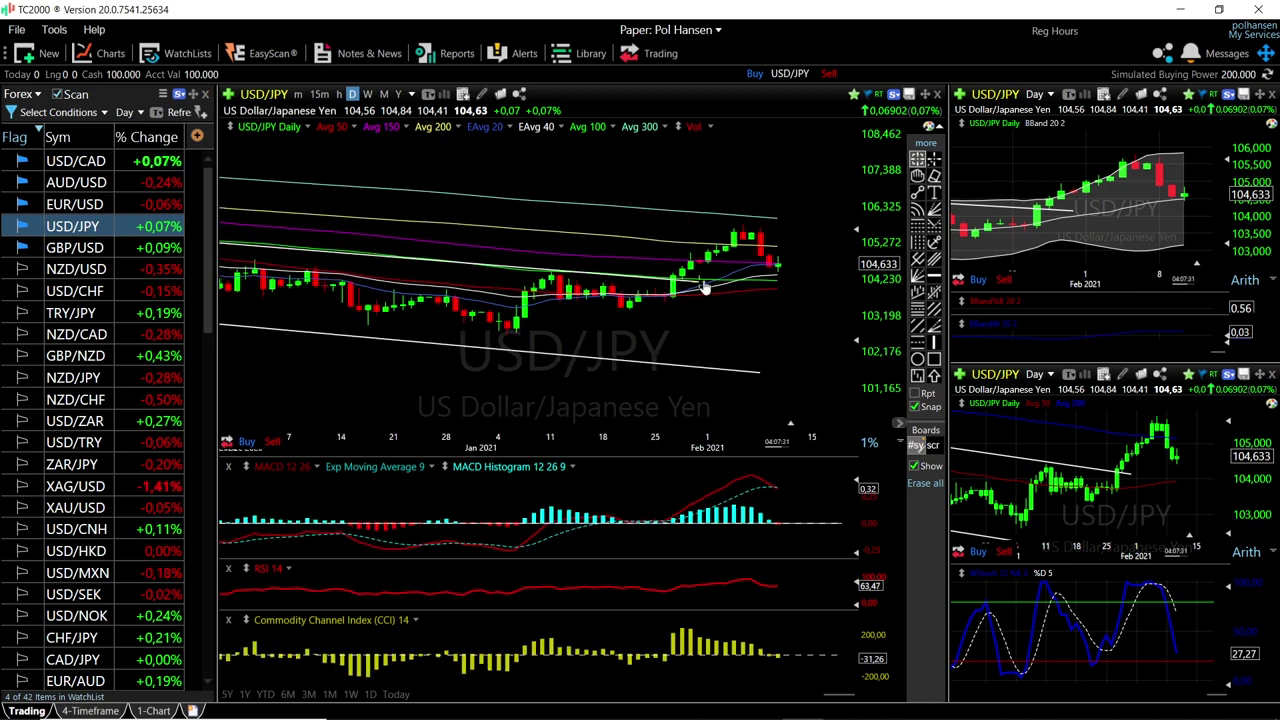
{"action": "left_click_drag", "start_coordinate": [740, 288], "coordinate": [795, 292]}
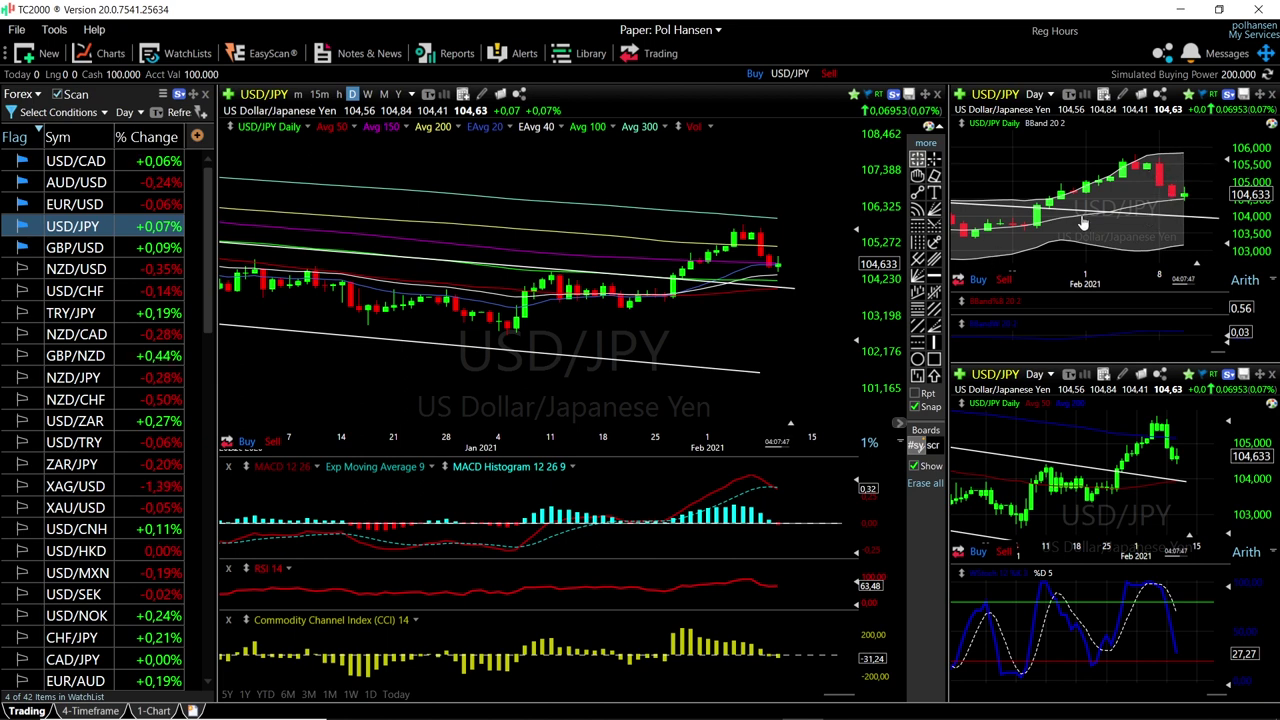
Step: Zoom the USD/JPY chart out to the October–February span, then back in on recent candles
{"action": "scroll", "coordinate": [1200, 175], "scroll_direction": "down", "scroll_amount": 2}
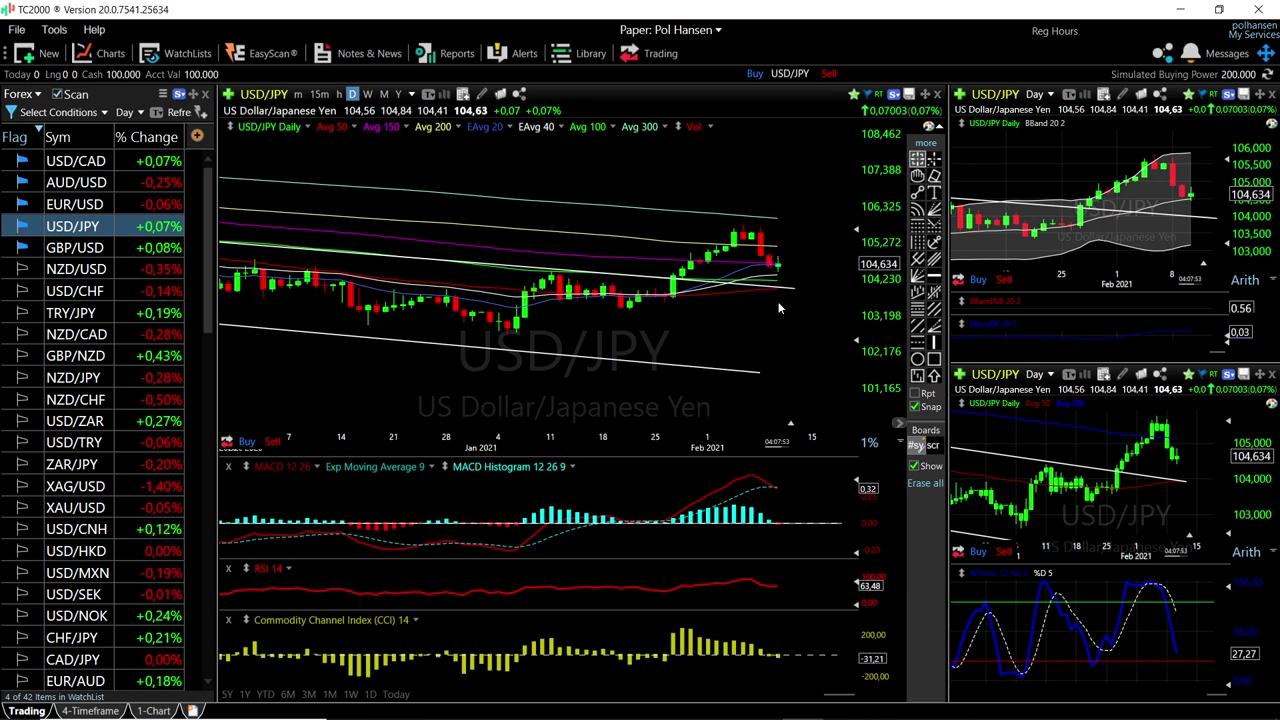
{"action": "scroll", "coordinate": [786, 302], "scroll_direction": "down", "scroll_amount": 2}
{"action": "scroll", "coordinate": [788, 303], "scroll_direction": "down", "scroll_amount": 4}
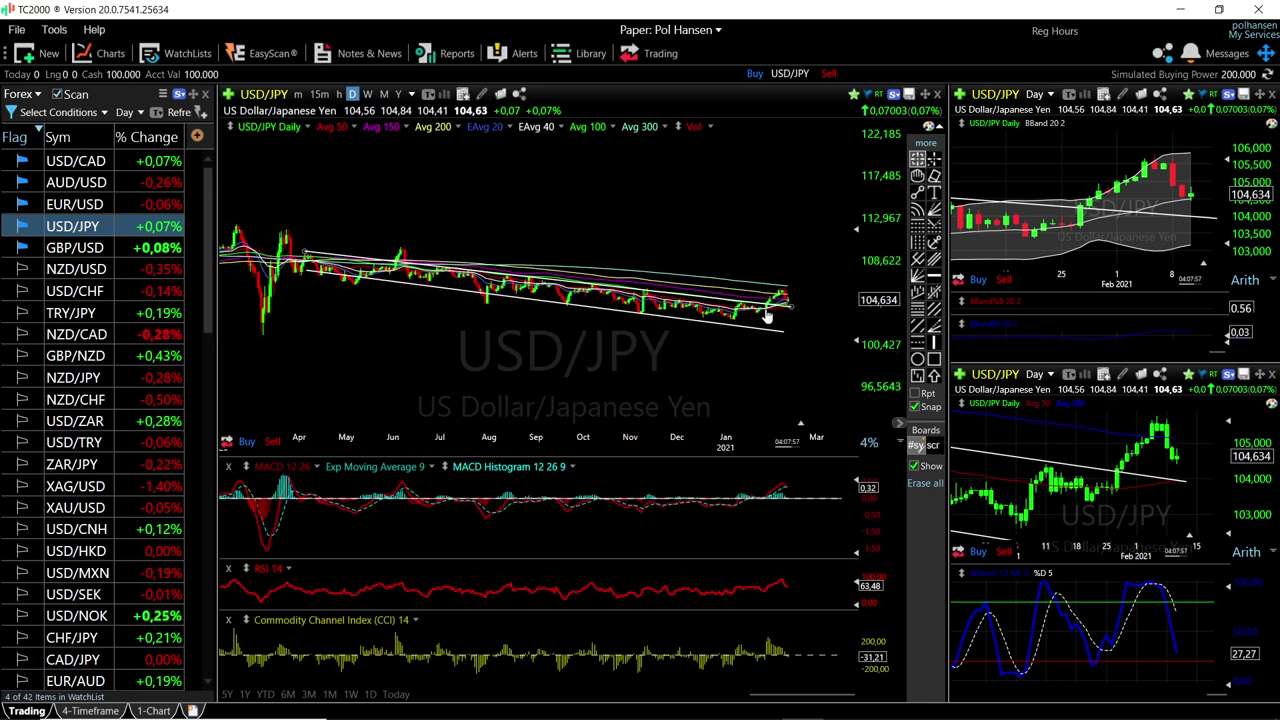
{"action": "scroll", "coordinate": [778, 325], "scroll_direction": "up", "scroll_amount": 5}
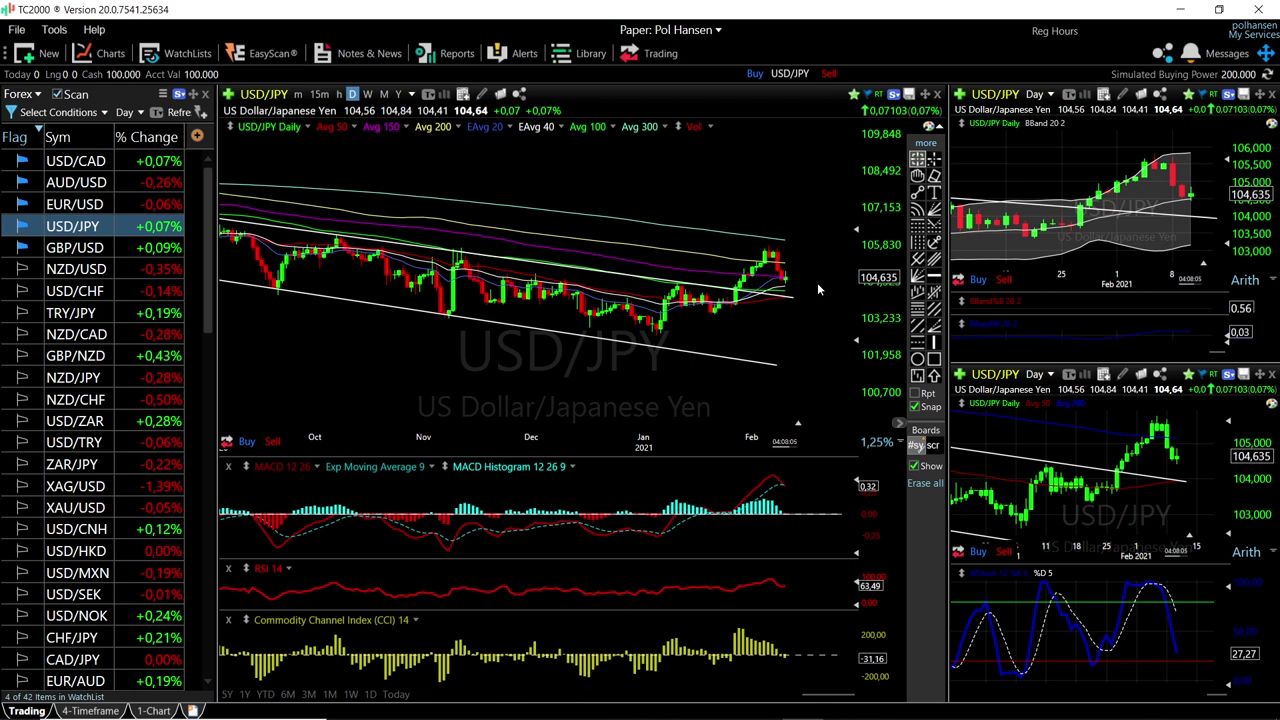
Step: Switch all charts to EUR/USD and measure its change from Feb 4 to Feb 10
{"action": "left_click", "coordinate": [101, 205]}
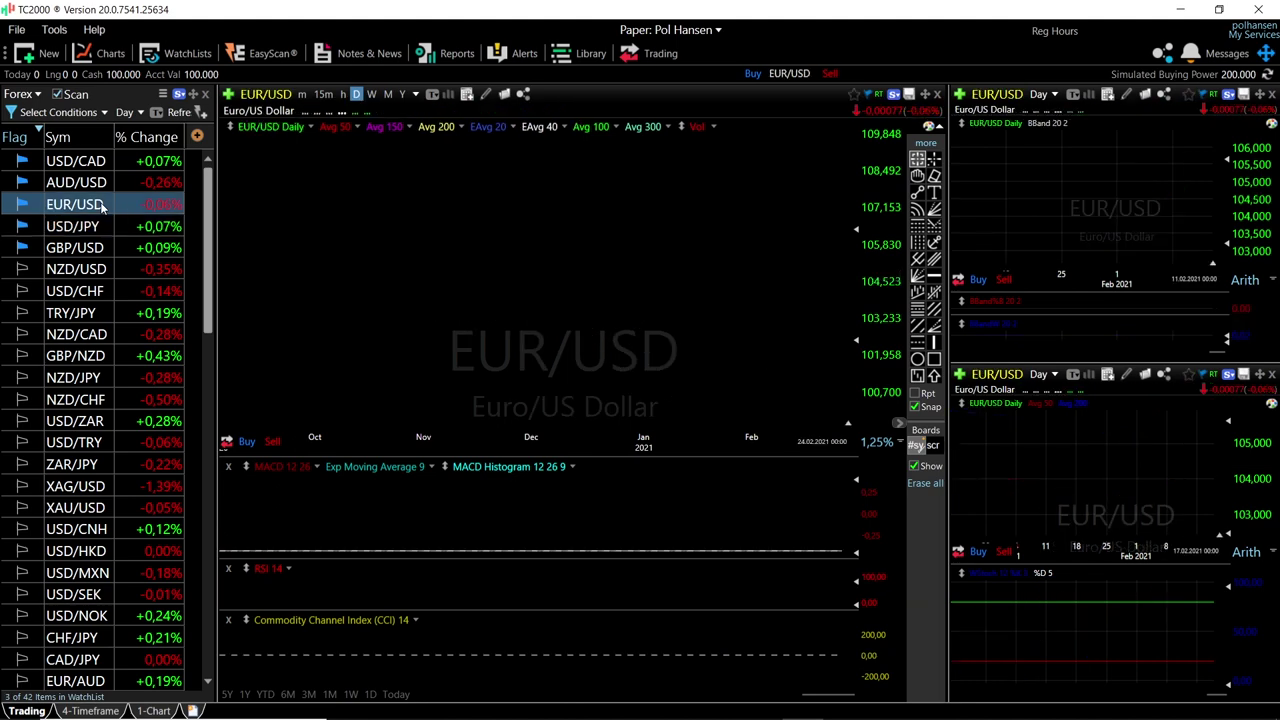
{"action": "scroll", "coordinate": [823, 255], "scroll_direction": "up", "scroll_amount": 4}
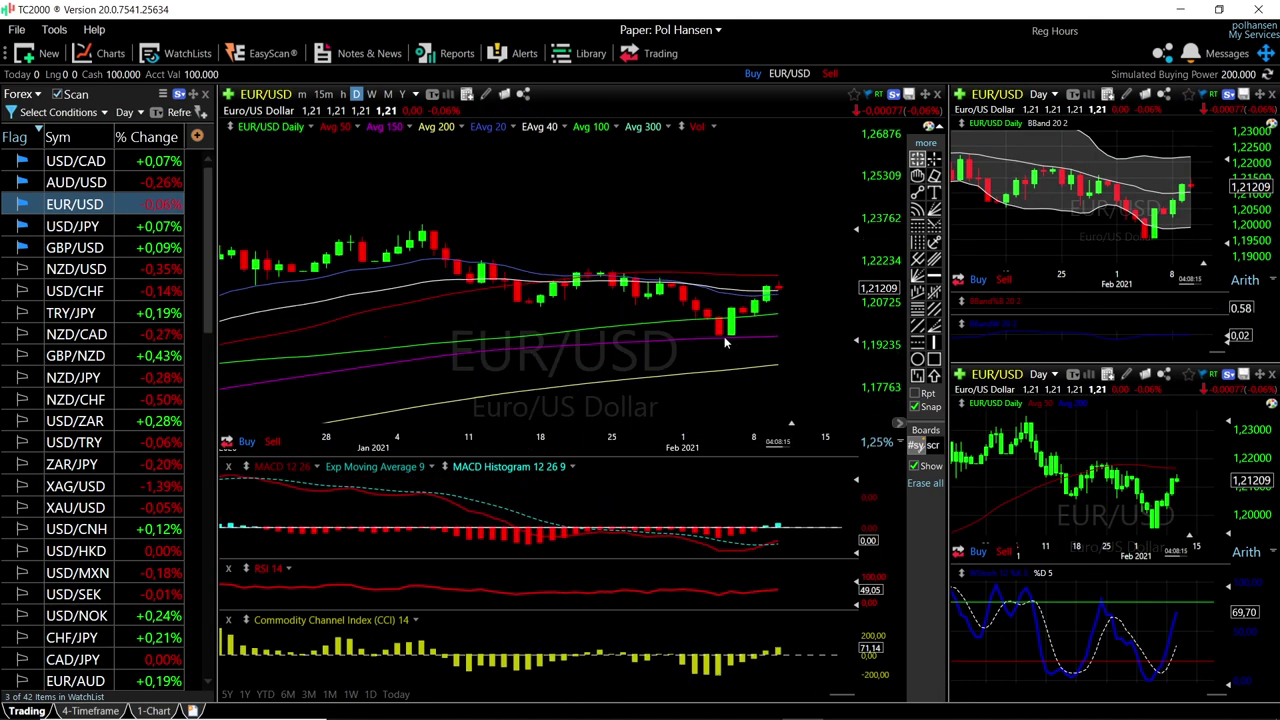
{"action": "left_click_drag", "start_coordinate": [725, 342], "coordinate": [779, 281]}
Step: Zoom the EUR/USD chart and display a day's OHLC and Bollinger values
{"action": "scroll", "coordinate": [782, 275], "scroll_direction": "up", "scroll_amount": 3}
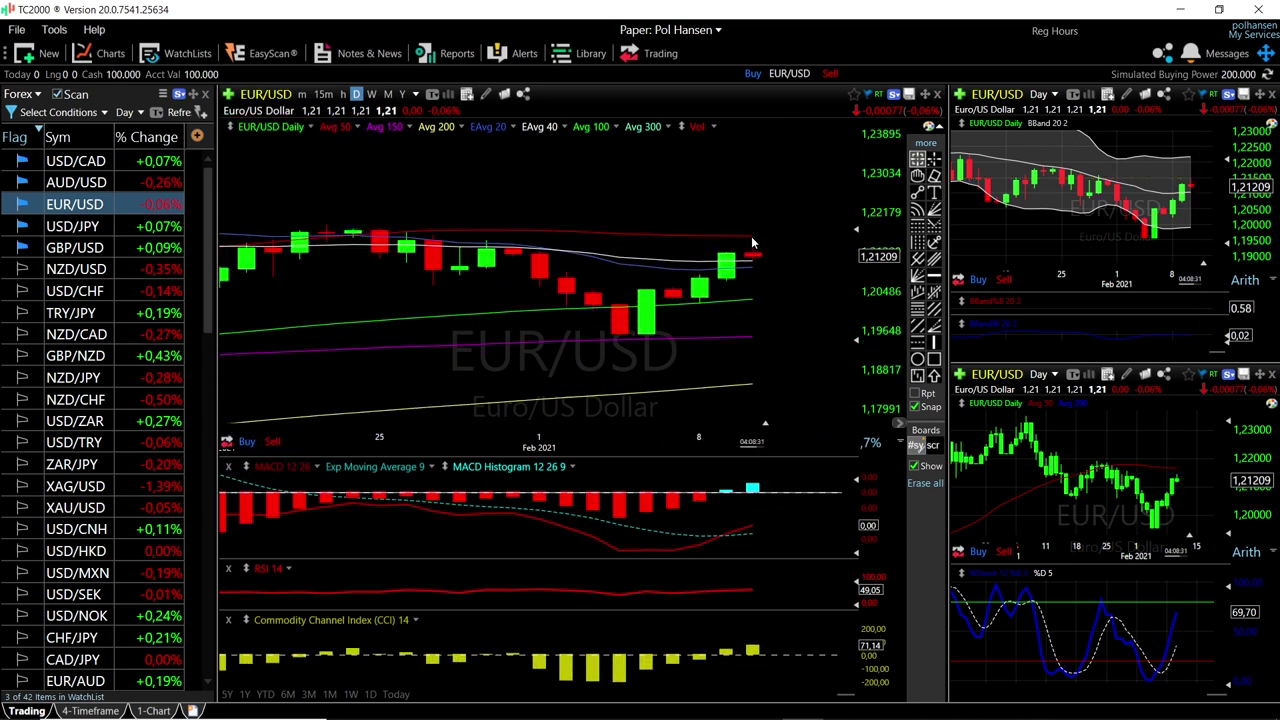
{"action": "scroll", "coordinate": [810, 290], "scroll_direction": "down", "scroll_amount": 3}
{"action": "scroll", "coordinate": [804, 288], "scroll_direction": "down", "scroll_amount": 2}
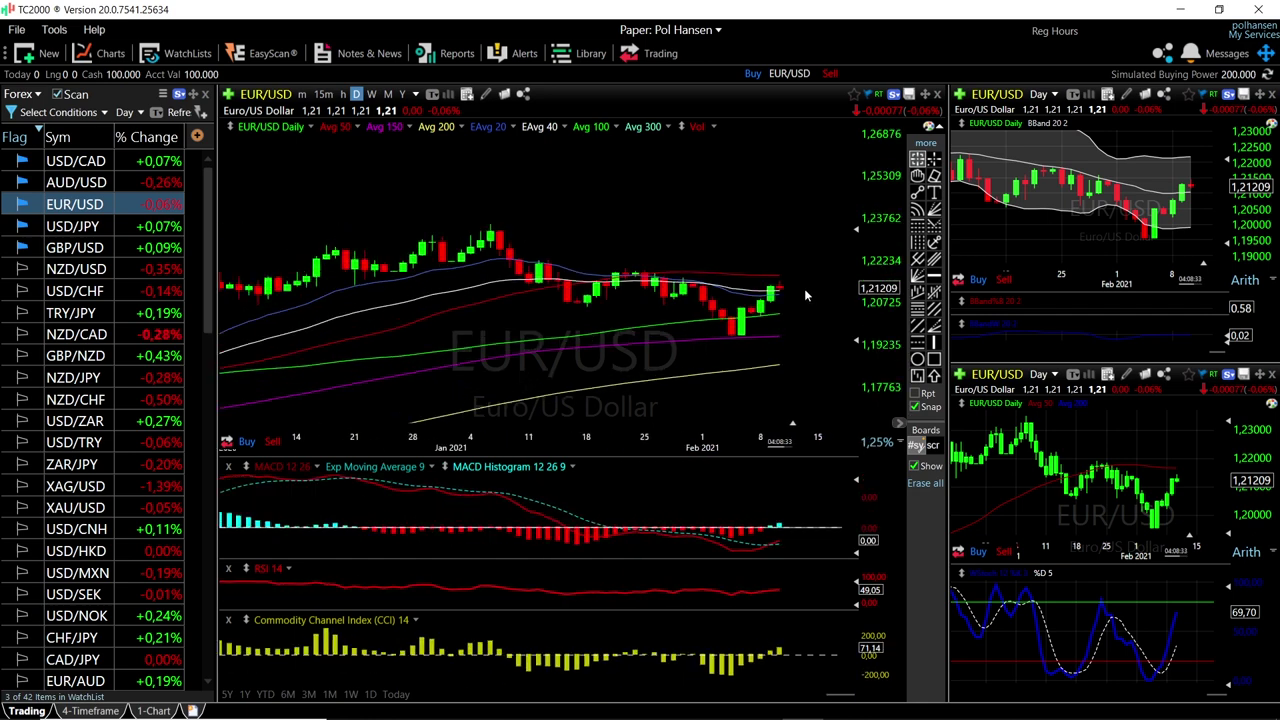
{"action": "scroll", "coordinate": [740, 274], "scroll_direction": "down", "scroll_amount": 1}
{"action": "scroll", "coordinate": [740, 274], "scroll_direction": "down", "scroll_amount": 2}
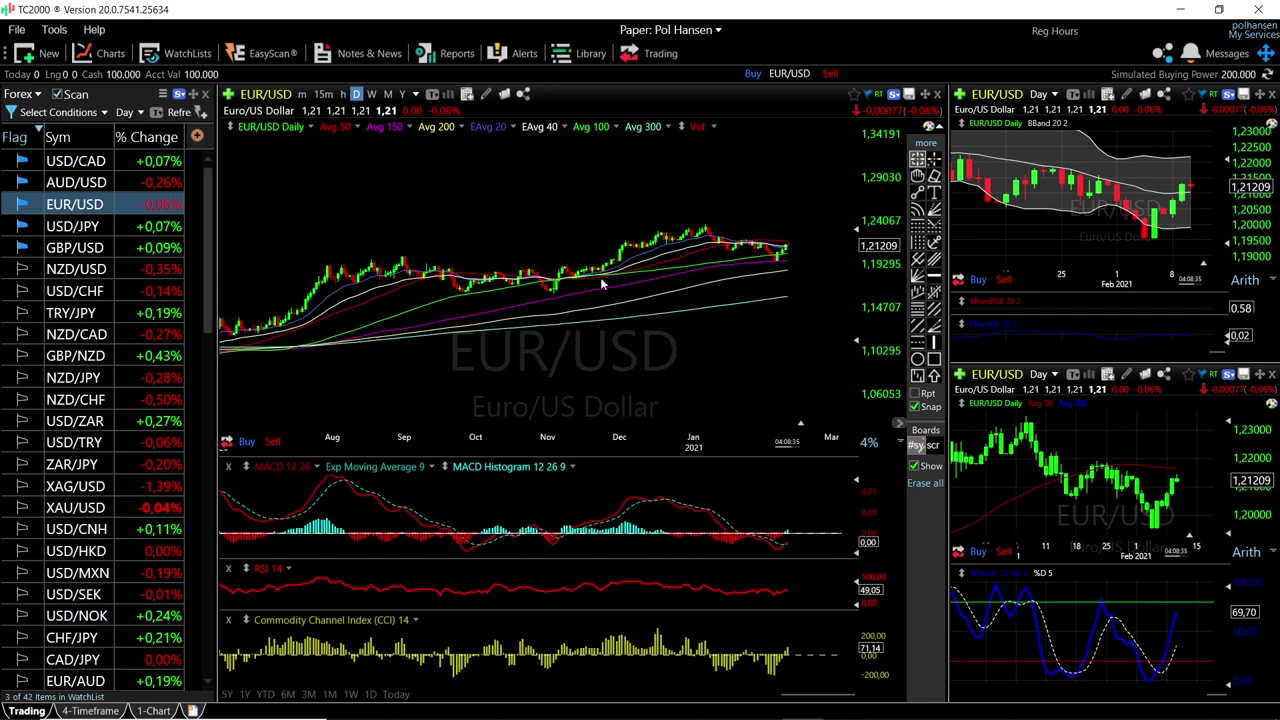
{"action": "scroll", "coordinate": [768, 260], "scroll_direction": "up", "scroll_amount": 4}
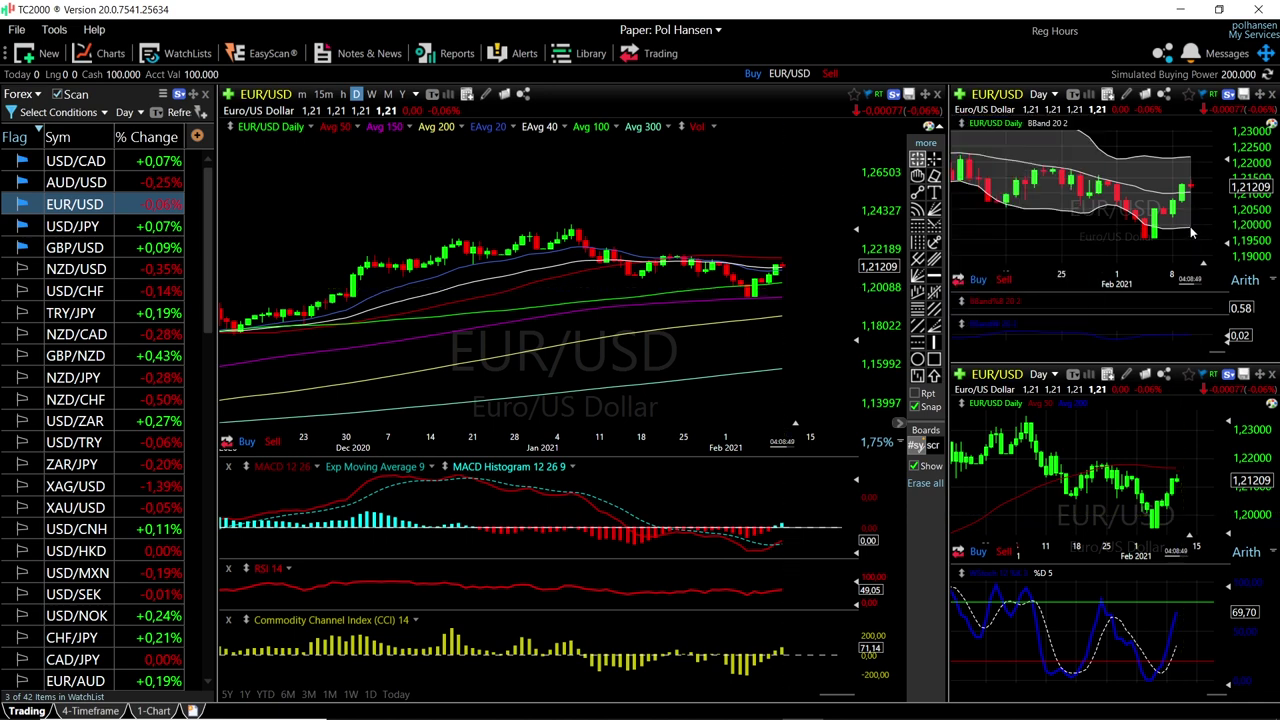
{"action": "left_click", "coordinate": [1191, 232]}
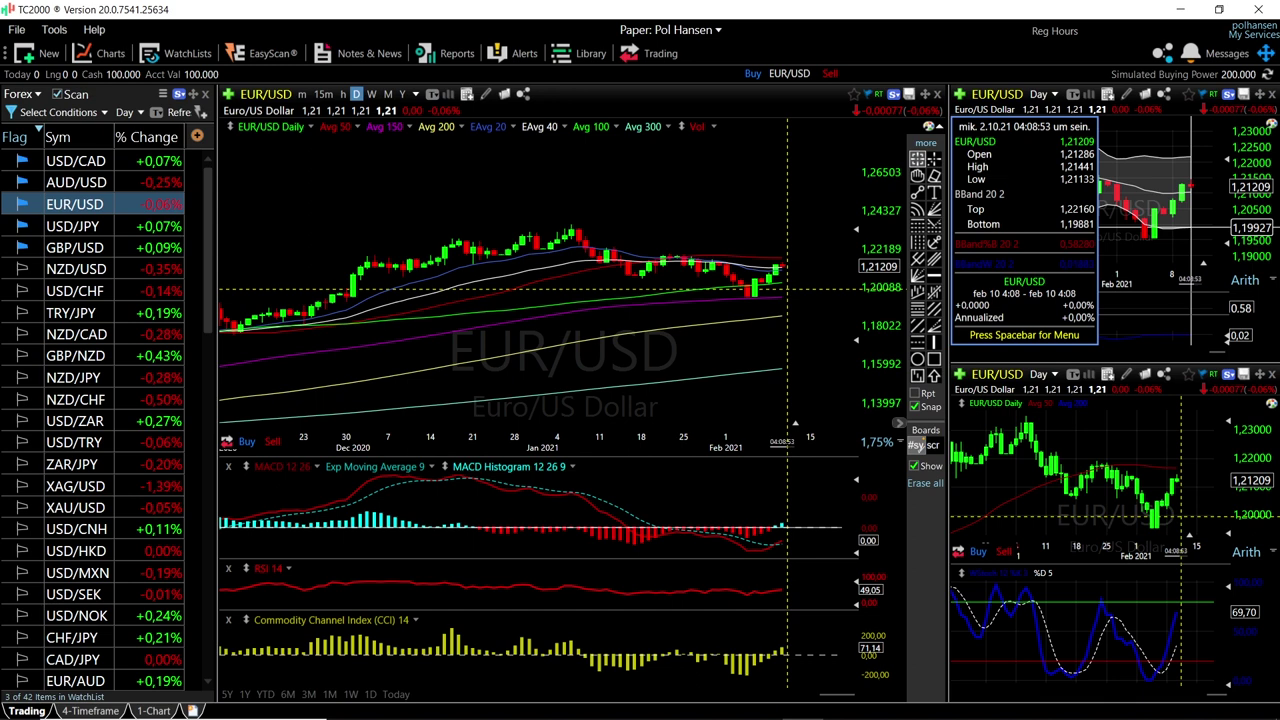
Step: Close the OHLC readout and zoom the EUR/USD chart in, then back to mid-December onward
{"action": "left_click", "coordinate": [1188, 220]}
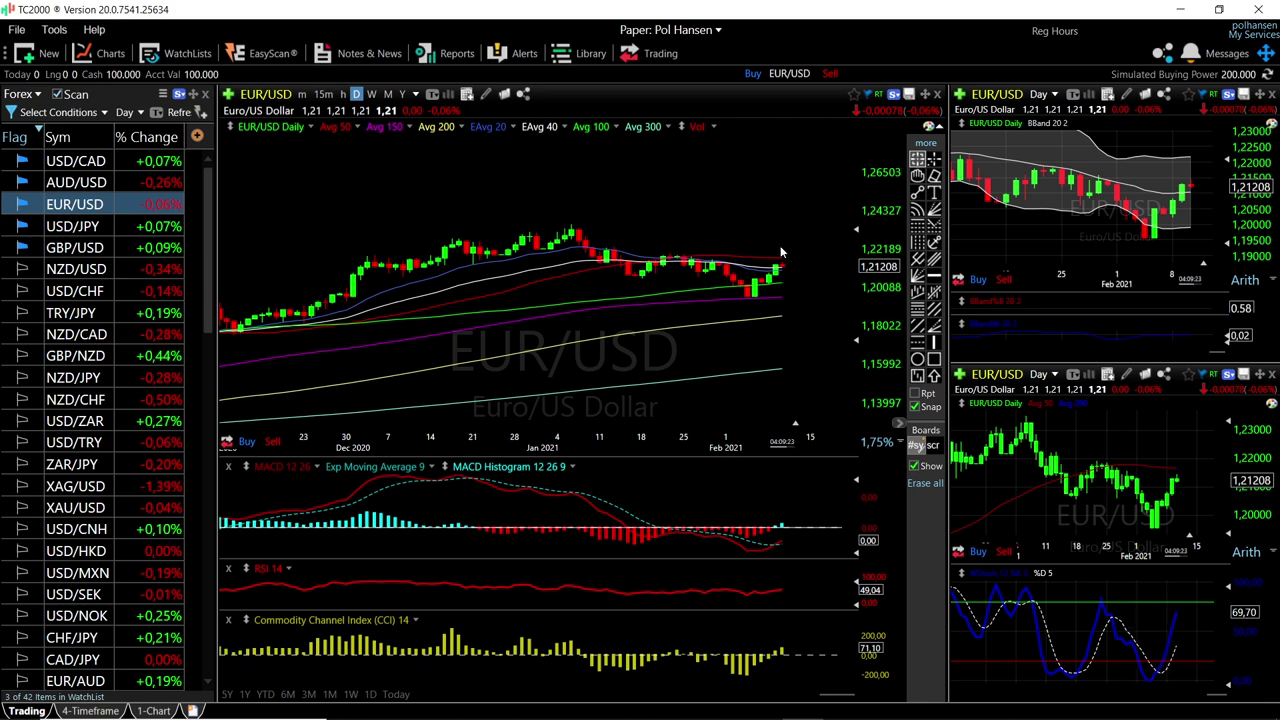
{"action": "scroll", "coordinate": [780, 250], "scroll_direction": "up", "scroll_amount": 4}
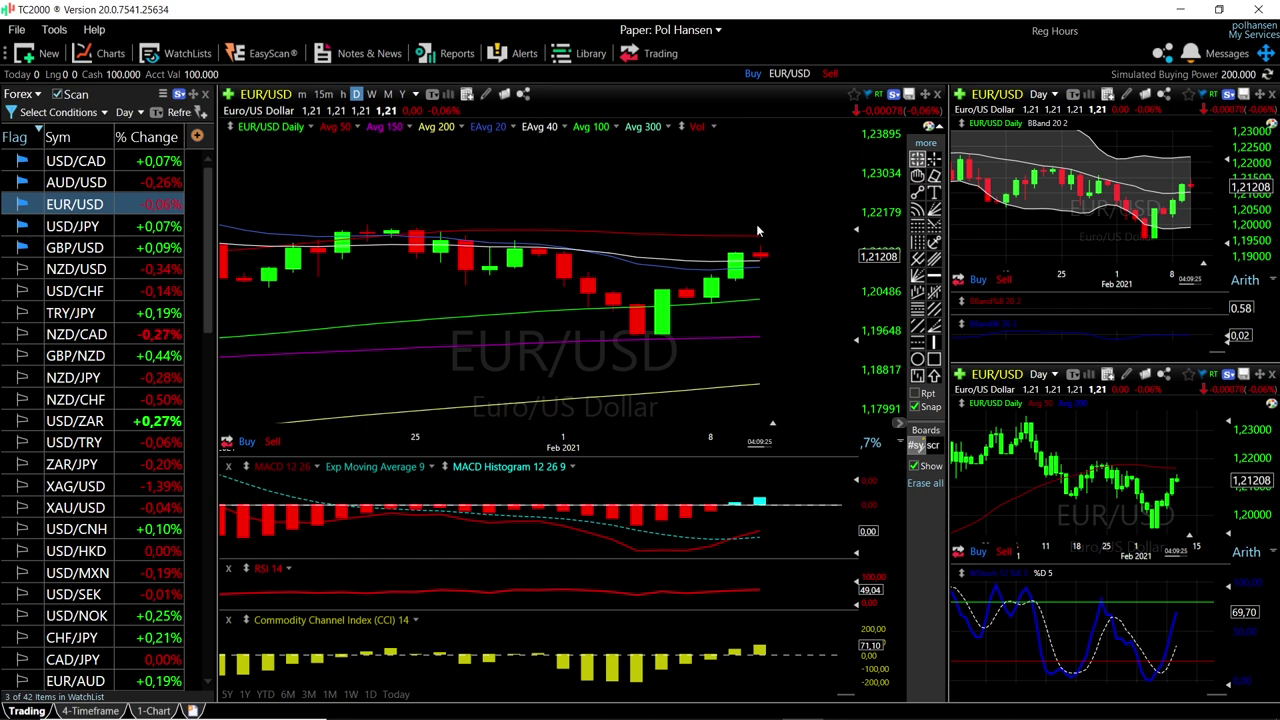
{"action": "scroll", "coordinate": [797, 311], "scroll_direction": "down", "scroll_amount": 3}
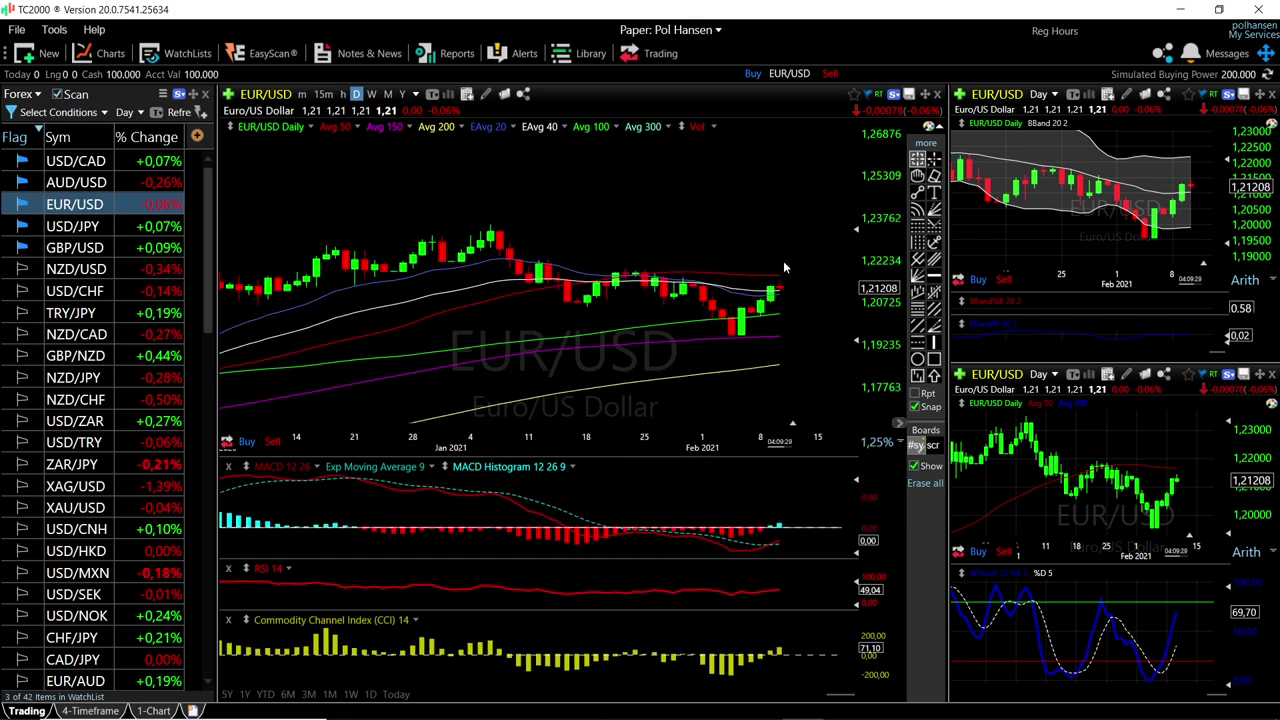
Step: Switch all charts to AUD/USD and measure its roughly 2.54% rise since 2 February
{"action": "key", "text": "Up"}
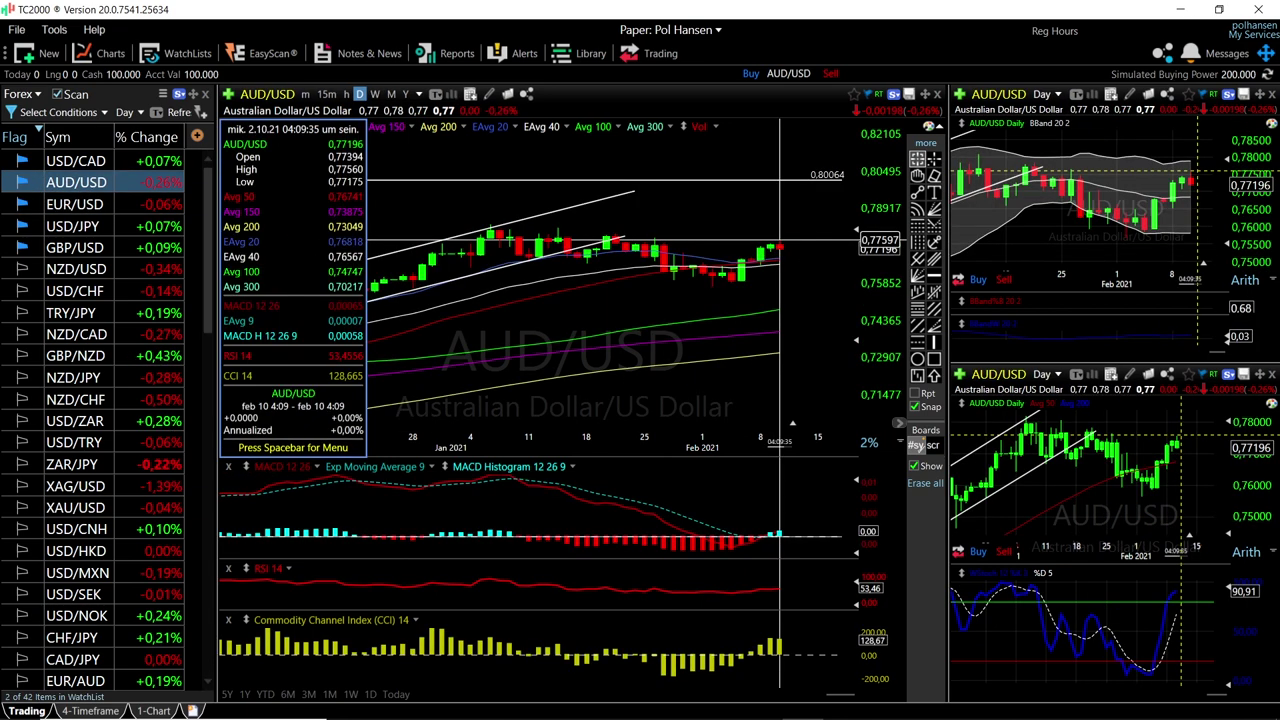
{"action": "scroll", "coordinate": [805, 250], "scroll_direction": "up", "scroll_amount": 2}
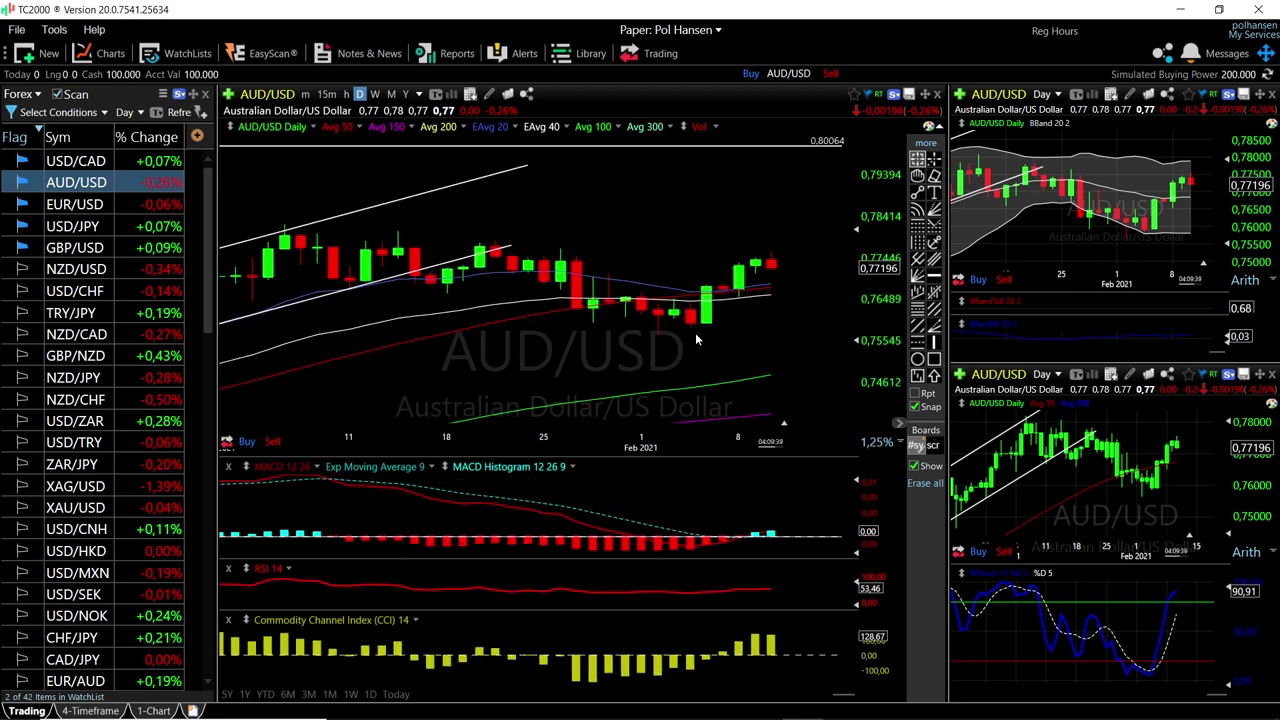
{"action": "left_click", "coordinate": [658, 332]}
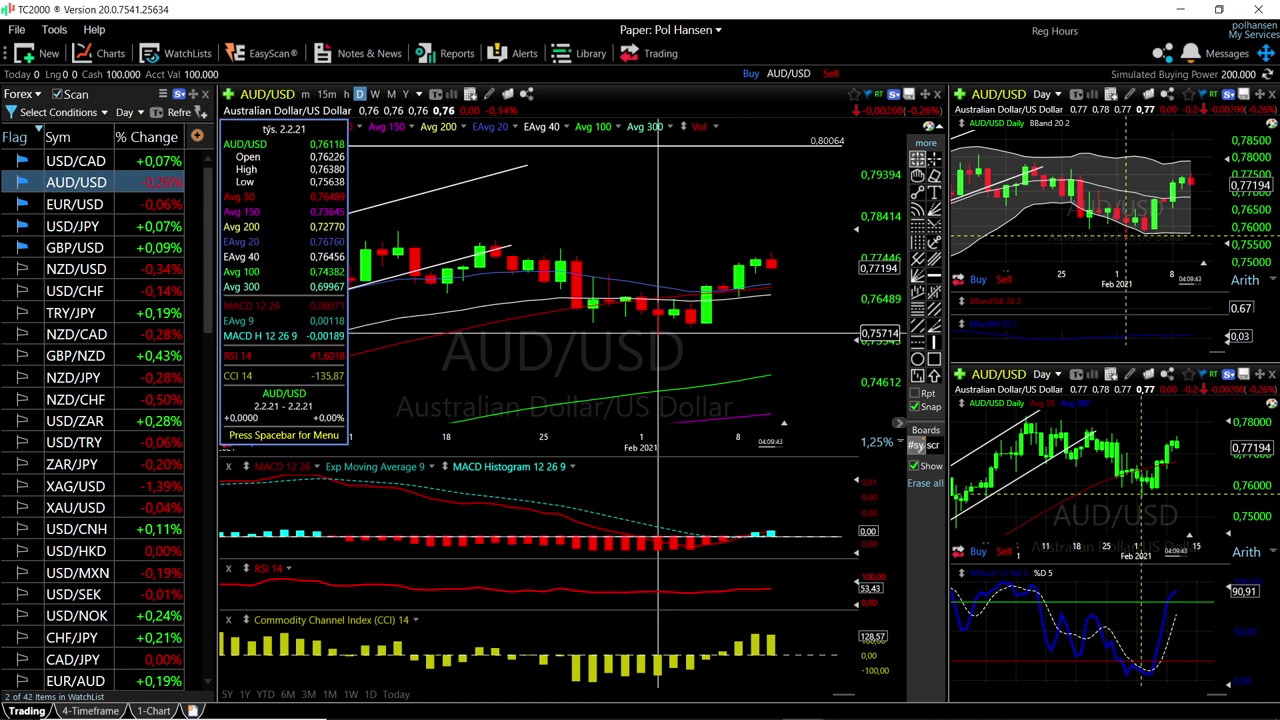
{"action": "left_click_drag", "start_coordinate": [658, 332], "coordinate": [771, 254]}
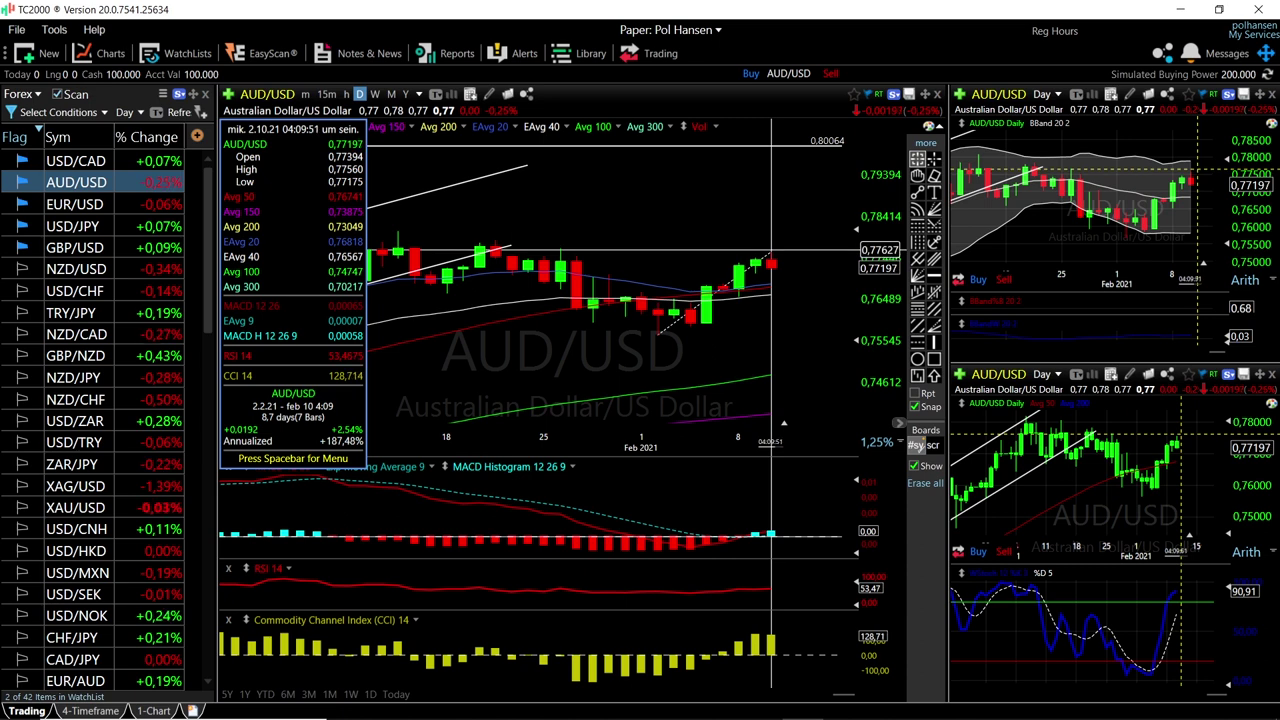
Step: Zoom out and read the latest AUD/USD bar's price and indicator values at 0.77197
{"action": "scroll", "coordinate": [771, 255], "scroll_direction": "down", "scroll_amount": 1}
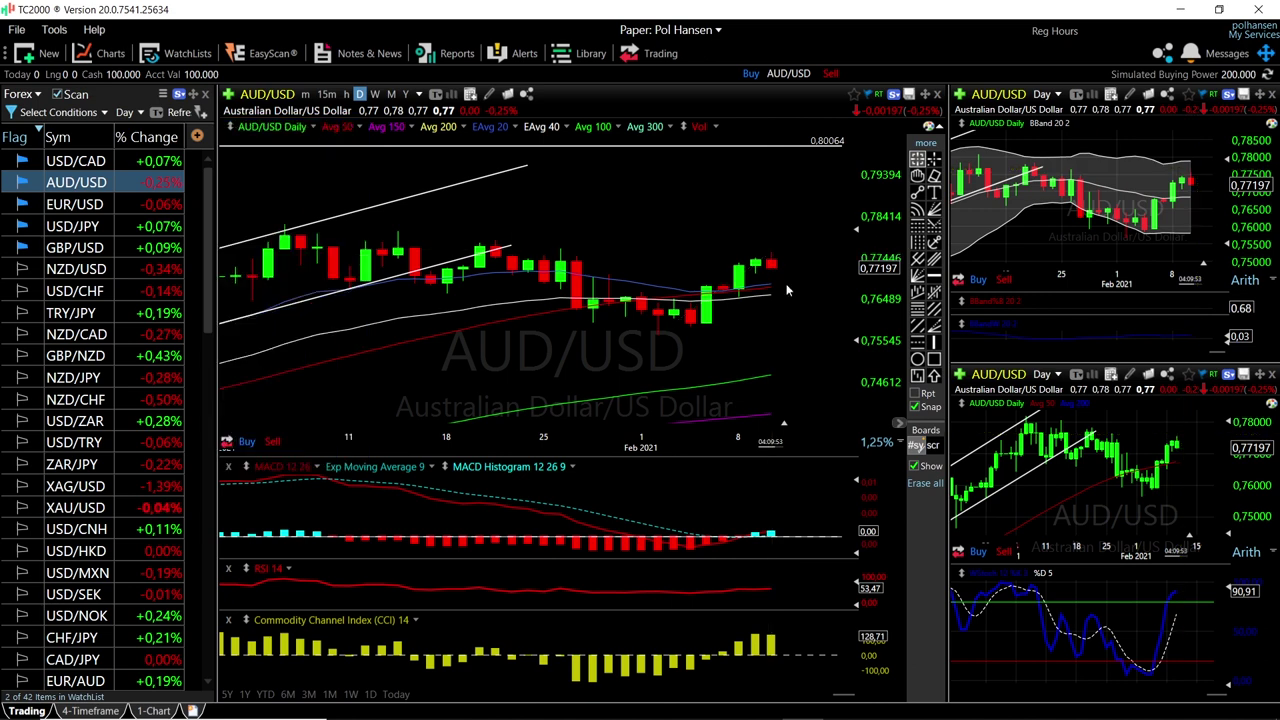
{"action": "scroll", "coordinate": [788, 291], "scroll_direction": "down", "scroll_amount": 1}
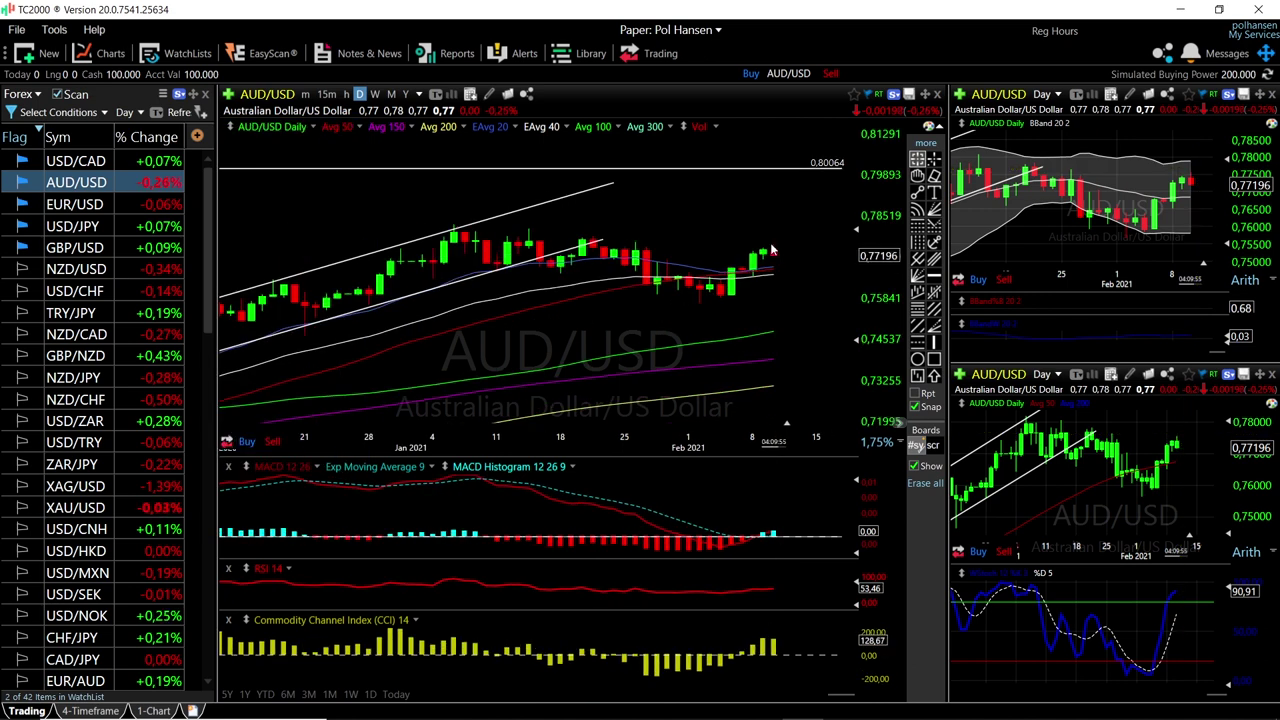
{"action": "left_click", "coordinate": [773, 268]}
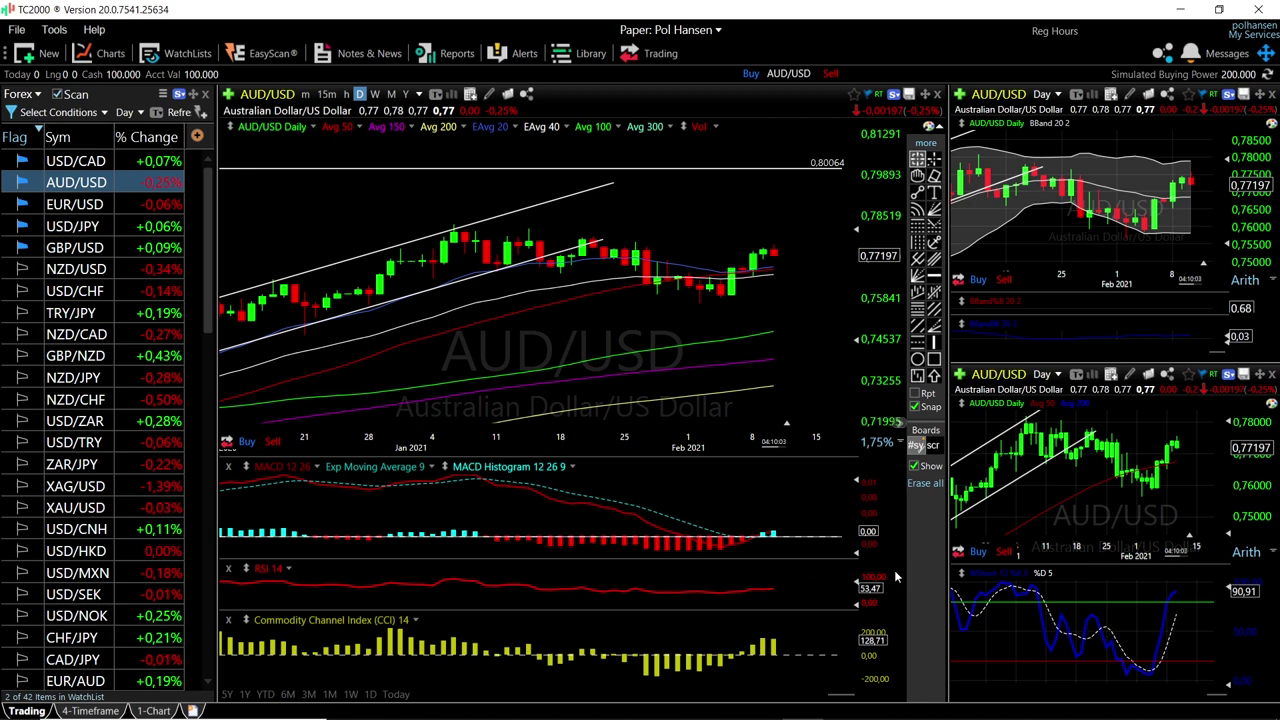
{"action": "left_click", "coordinate": [773, 265]}
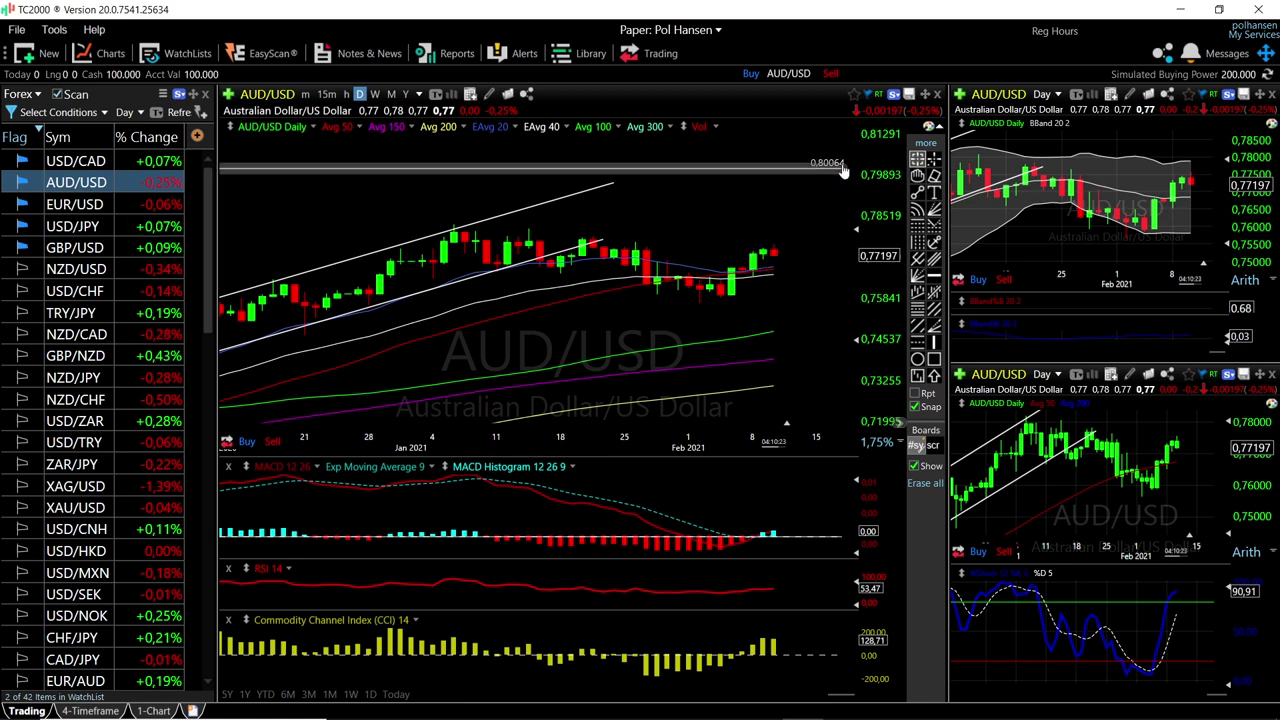
{"action": "mouse_move", "coordinate": [813, 181]}
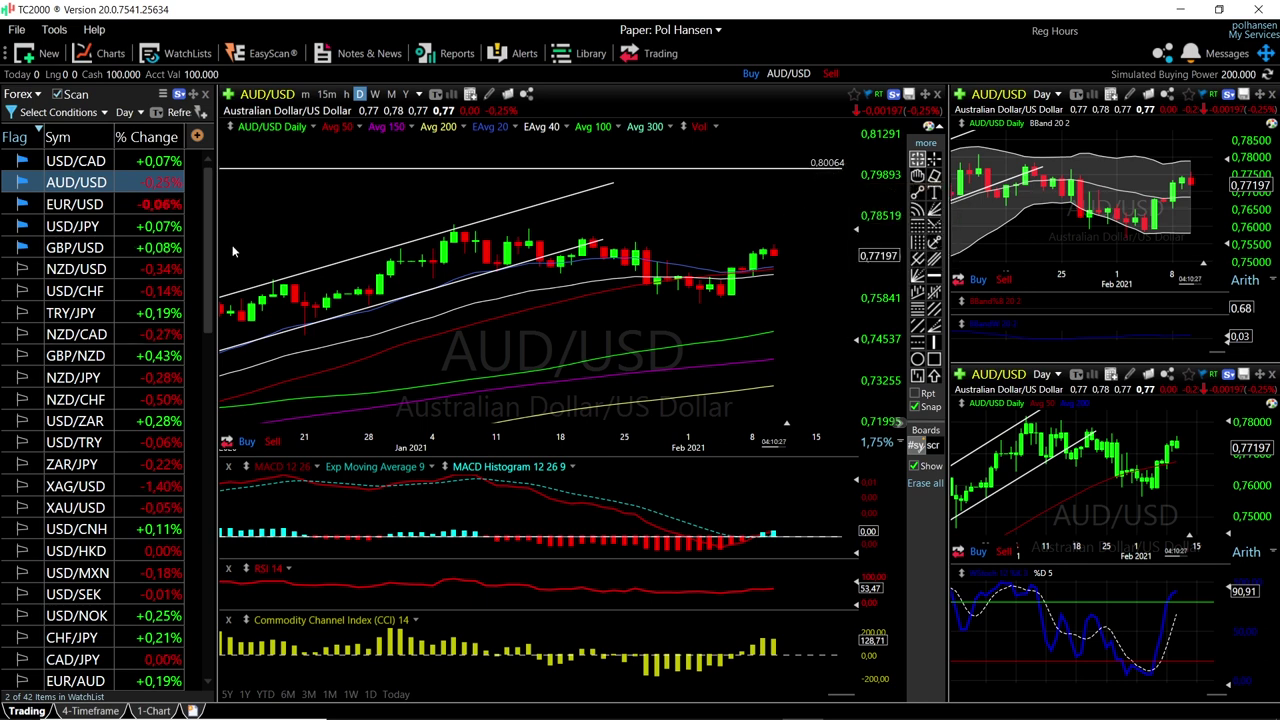
{"action": "key", "text": "Down"}
Step: Switch all charts to USD/CAD and check 1.27055 against the 1.28031 and 1.26178 lines
{"action": "key", "text": "Up"}
{"action": "key", "text": "Up"}
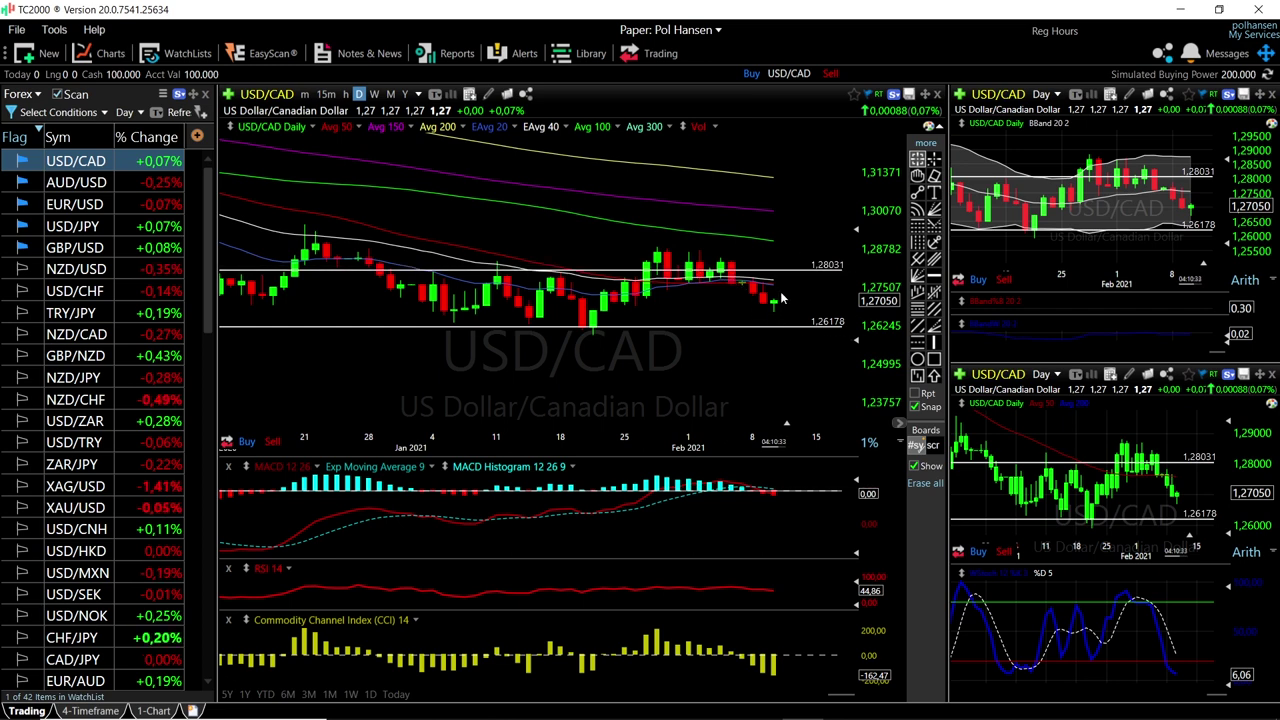
{"action": "scroll", "coordinate": [779, 310], "scroll_direction": "down", "scroll_amount": 5}
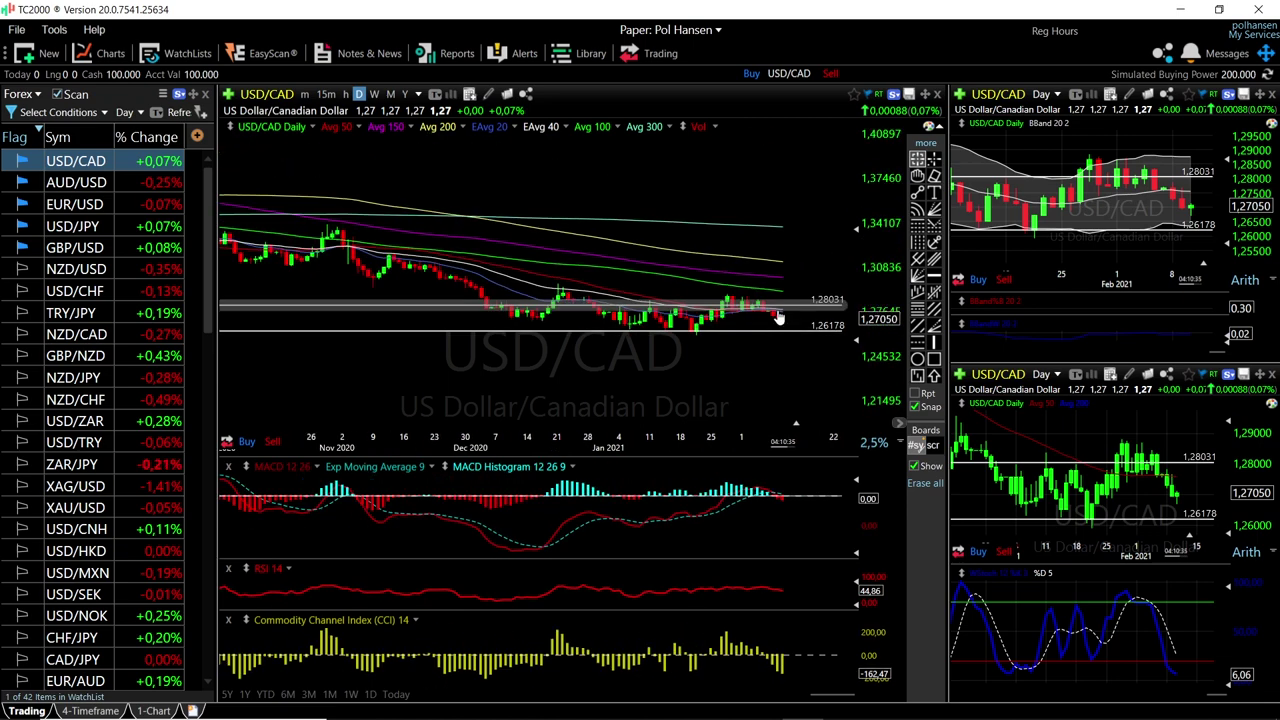
{"action": "scroll", "coordinate": [779, 315], "scroll_direction": "up", "scroll_amount": 3}
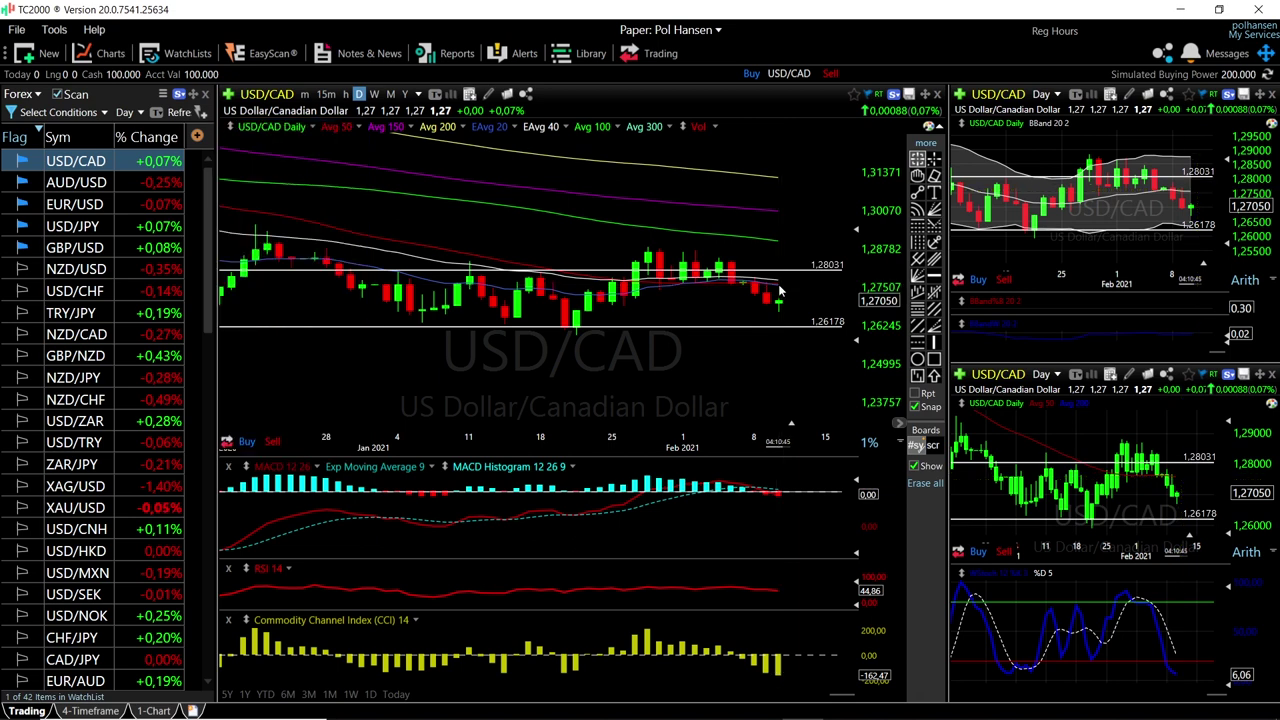
{"action": "mouse_move", "coordinate": [805, 334]}
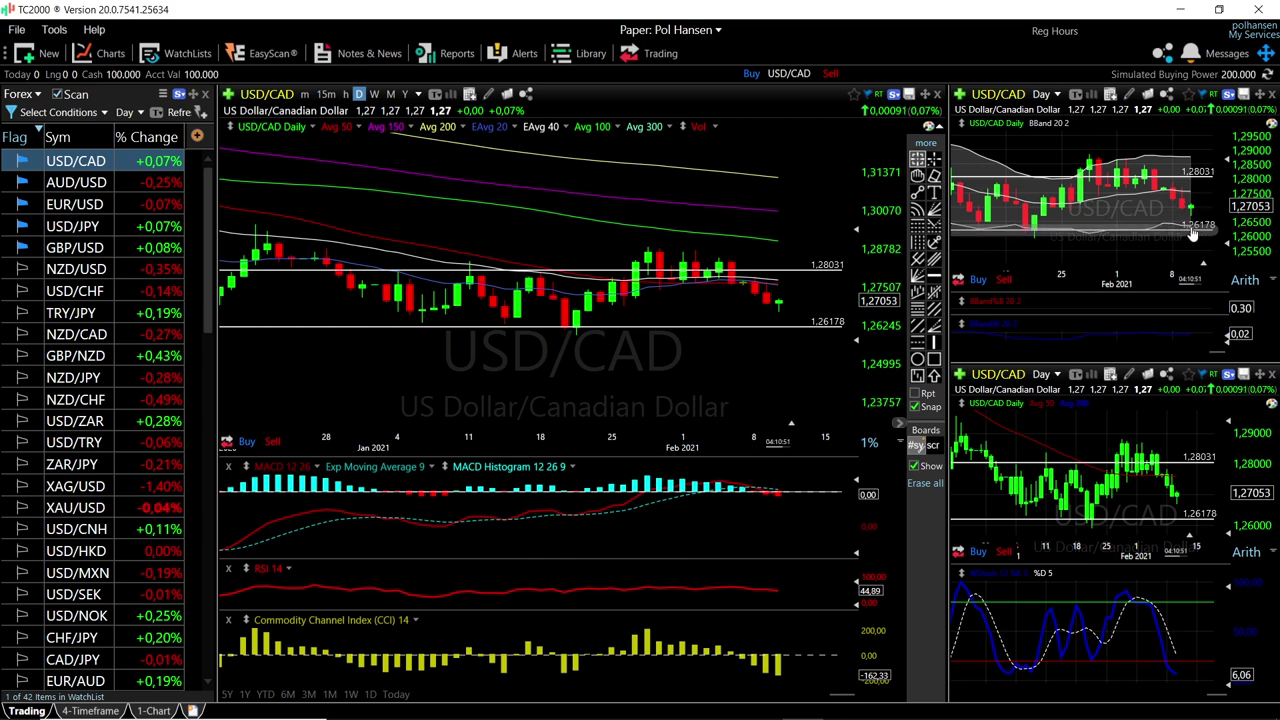
{"action": "mouse_move", "coordinate": [1202, 233]}
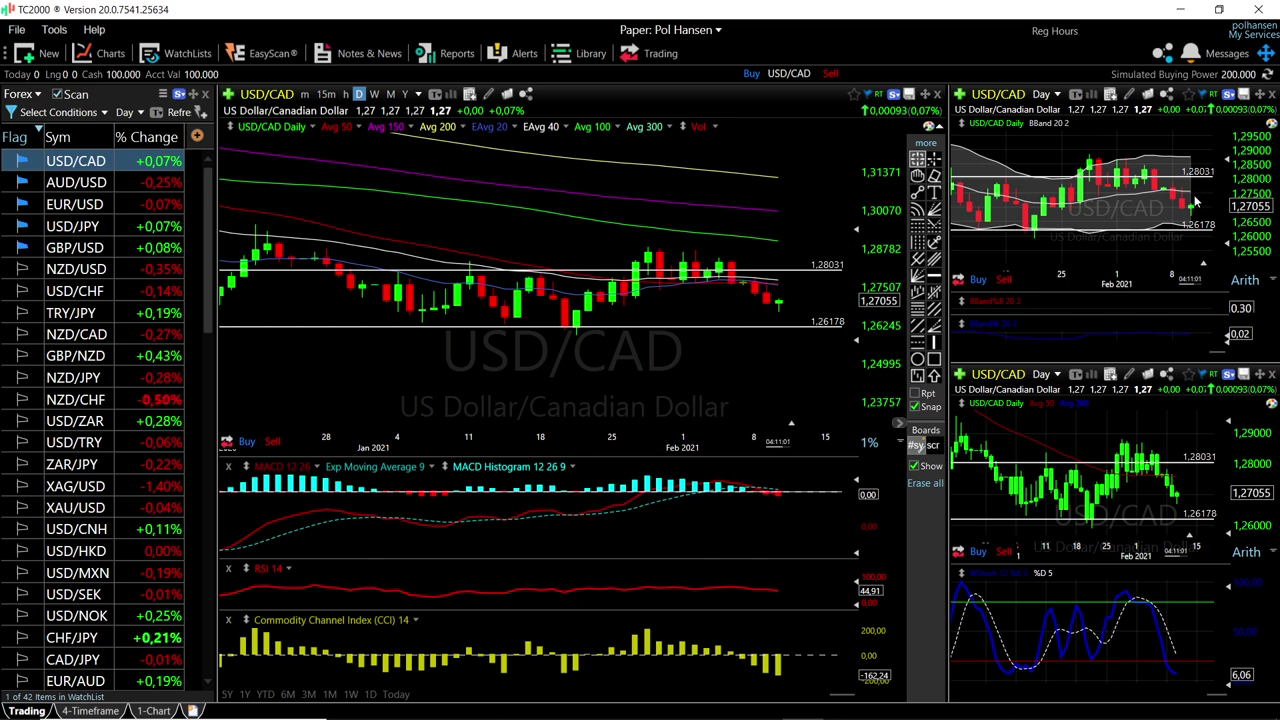
{"action": "mouse_move", "coordinate": [1190, 190]}
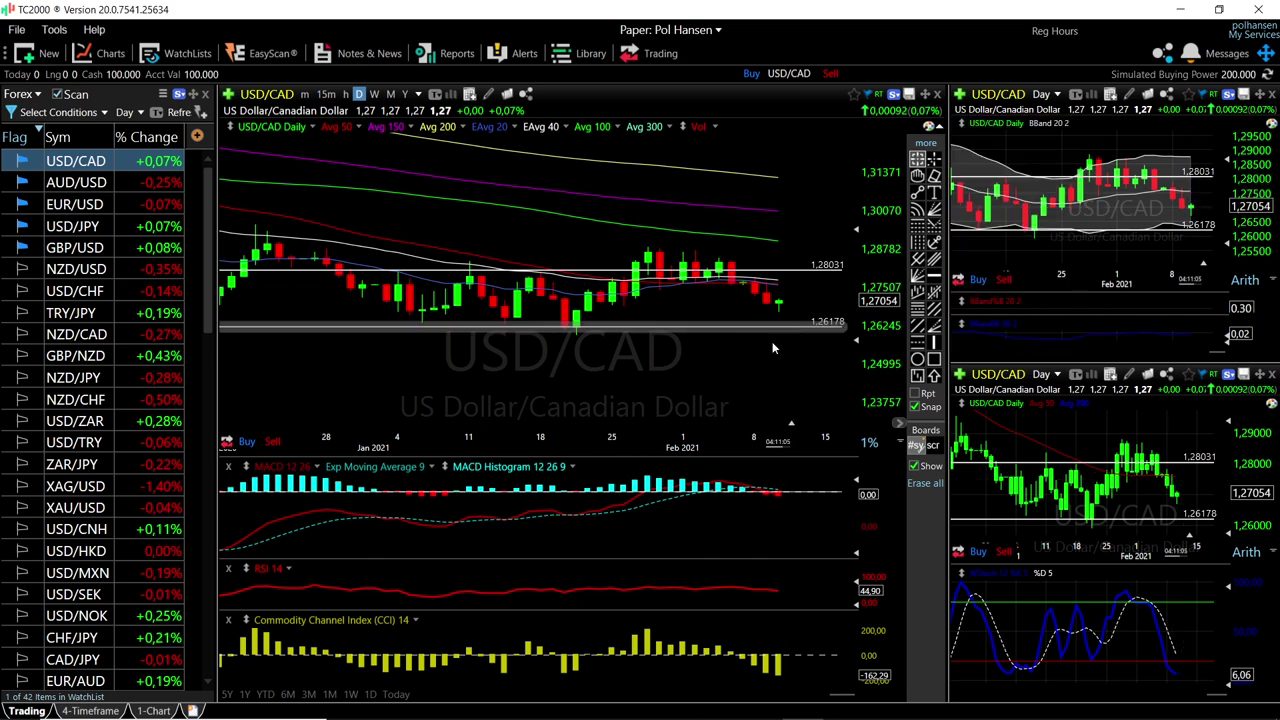
Step: Zoom out to a year, read the 18 March 2020 peak values, then zoom back to October–February
{"action": "scroll", "coordinate": [782, 378], "scroll_direction": "up", "scroll_amount": 5}
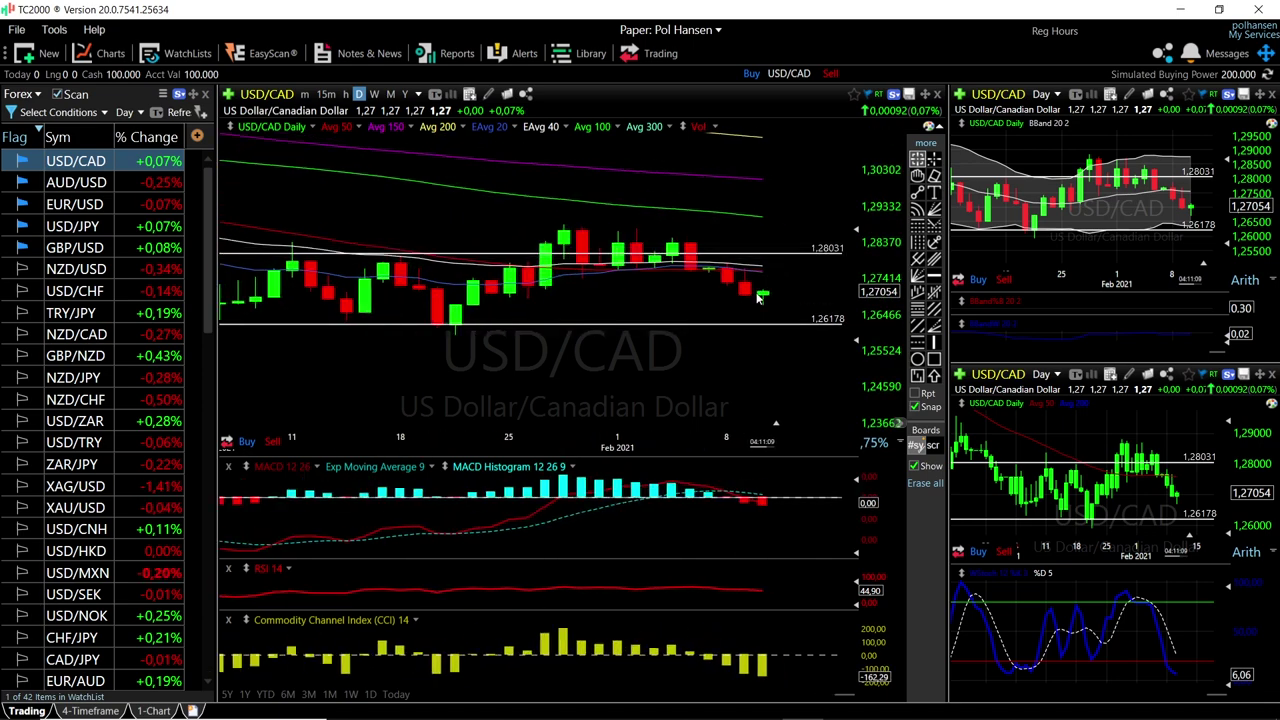
{"action": "scroll", "coordinate": [758, 297], "scroll_direction": "down", "scroll_amount": 6}
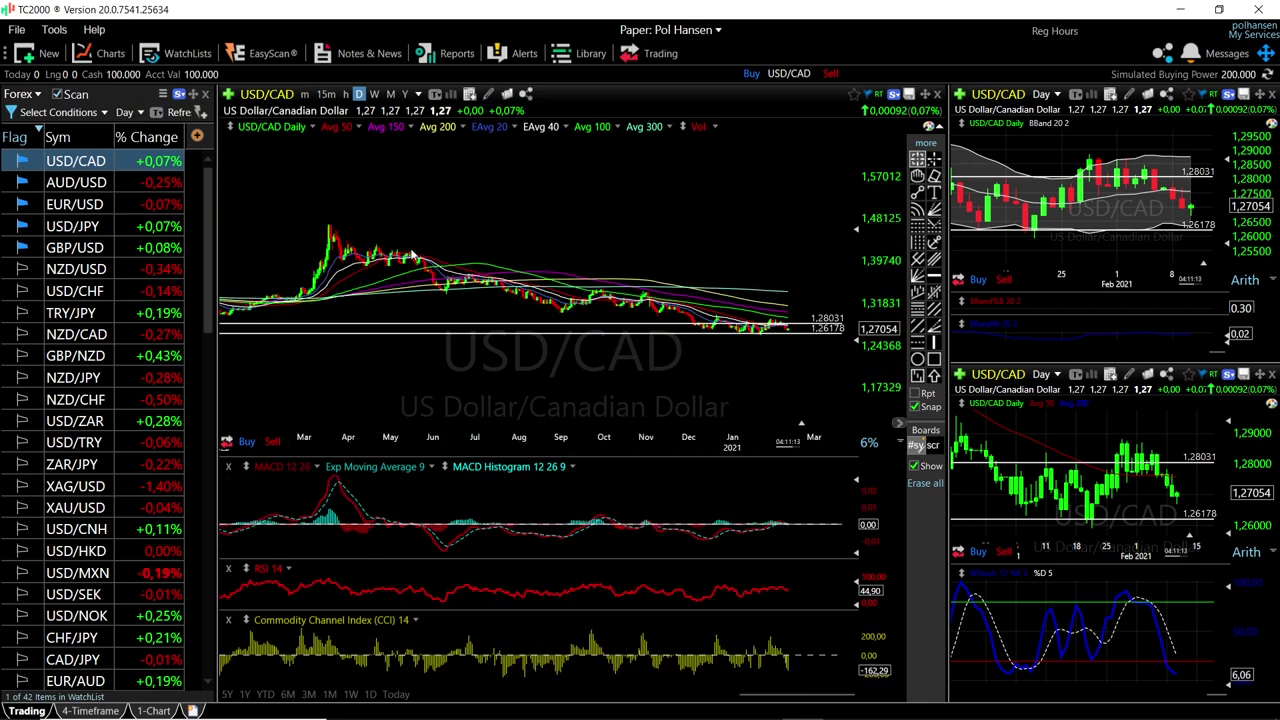
{"action": "left_click", "coordinate": [330, 223]}
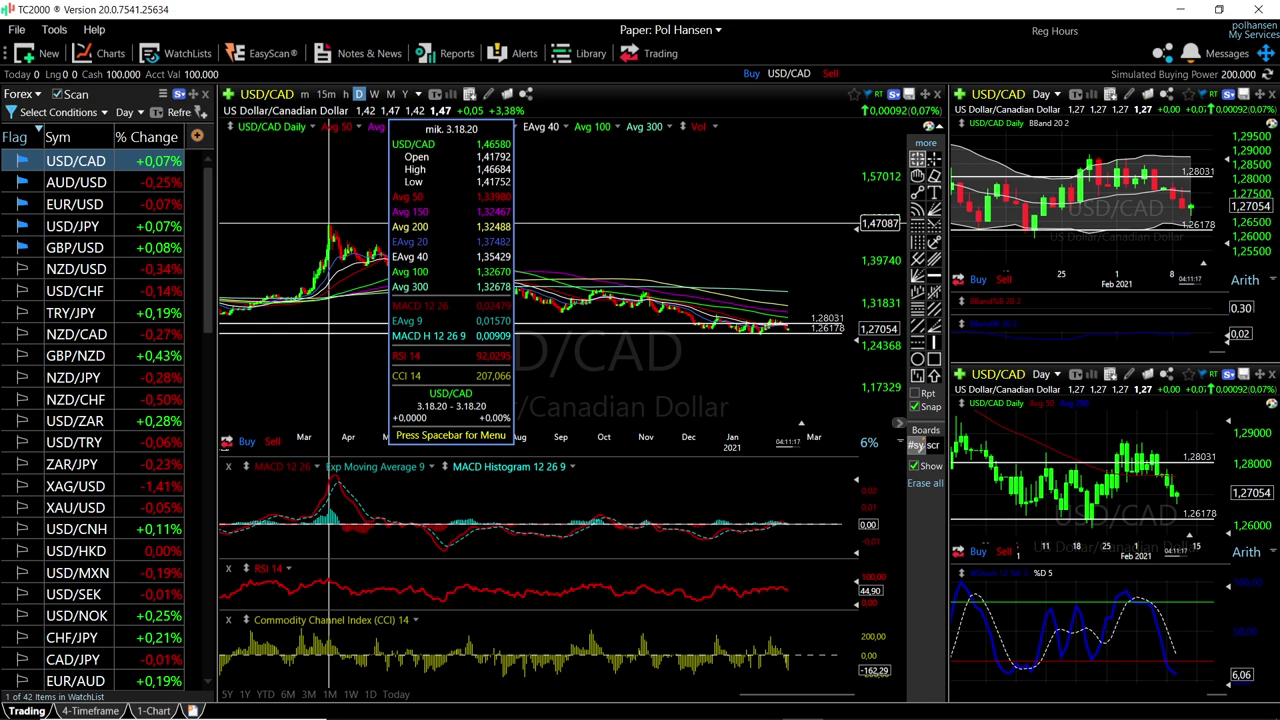
{"action": "left_click", "coordinate": [330, 223]}
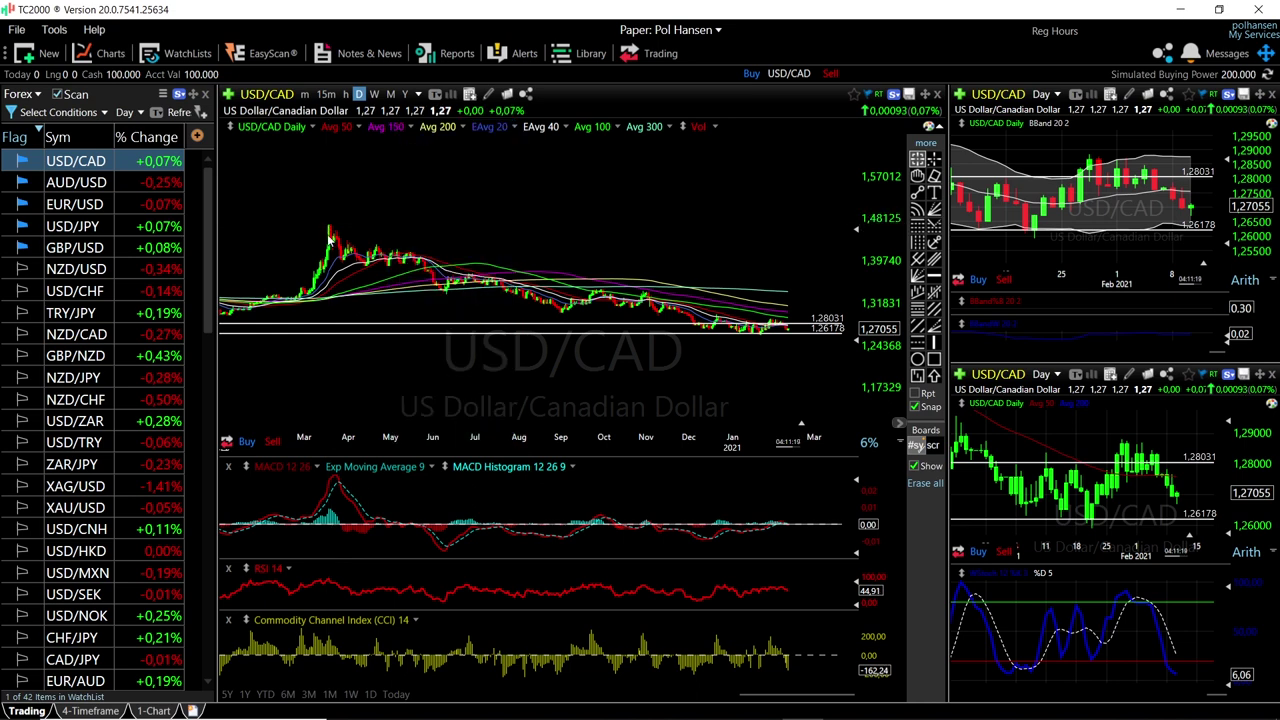
{"action": "scroll", "coordinate": [833, 380], "scroll_direction": "up", "scroll_amount": 5}
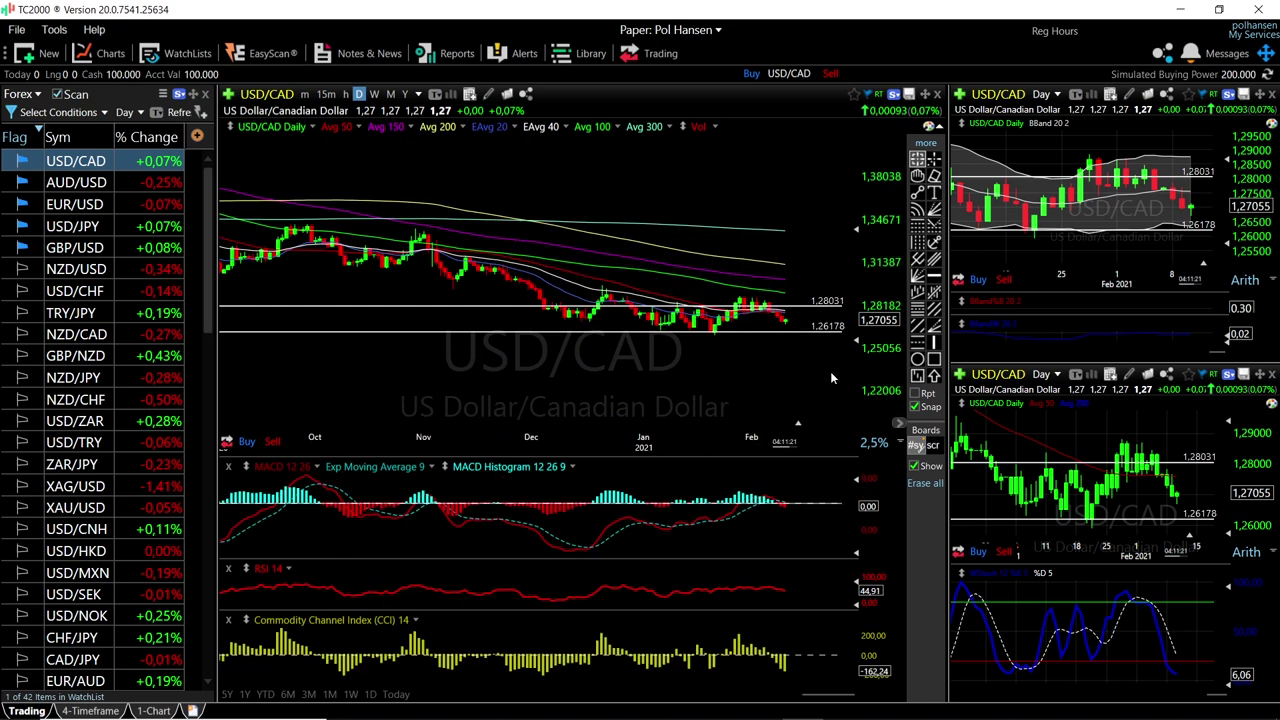